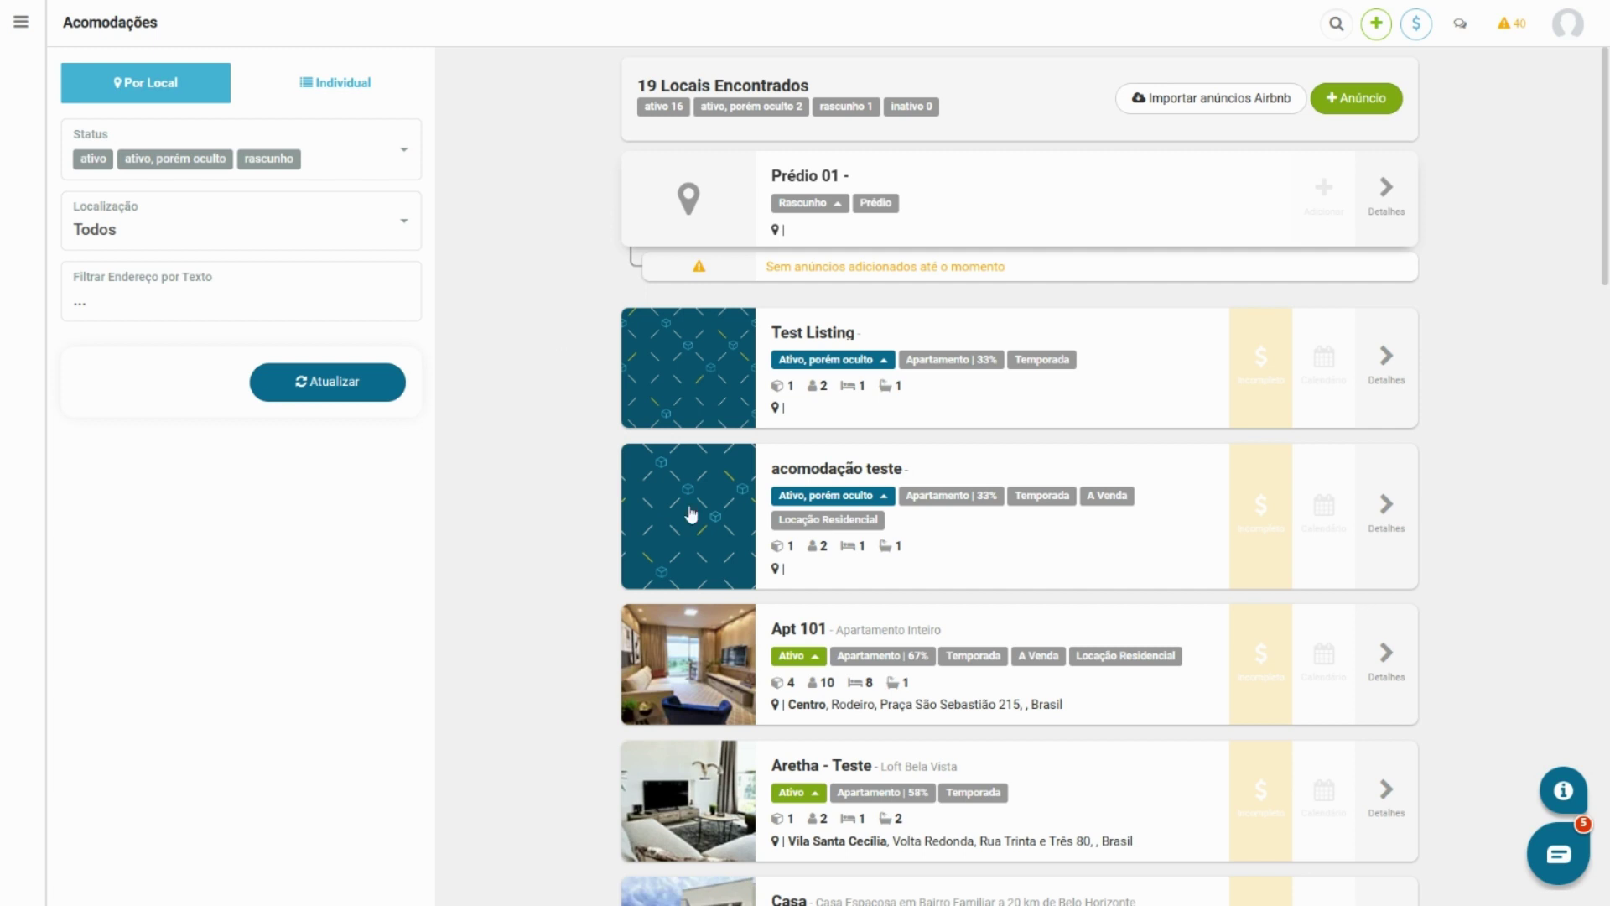
# Step: Open the accommodations of the Prédio 01 building and start a new listing inside that address
pyautogui.moveTo(33, 161)
pyautogui.click(1406, 206)
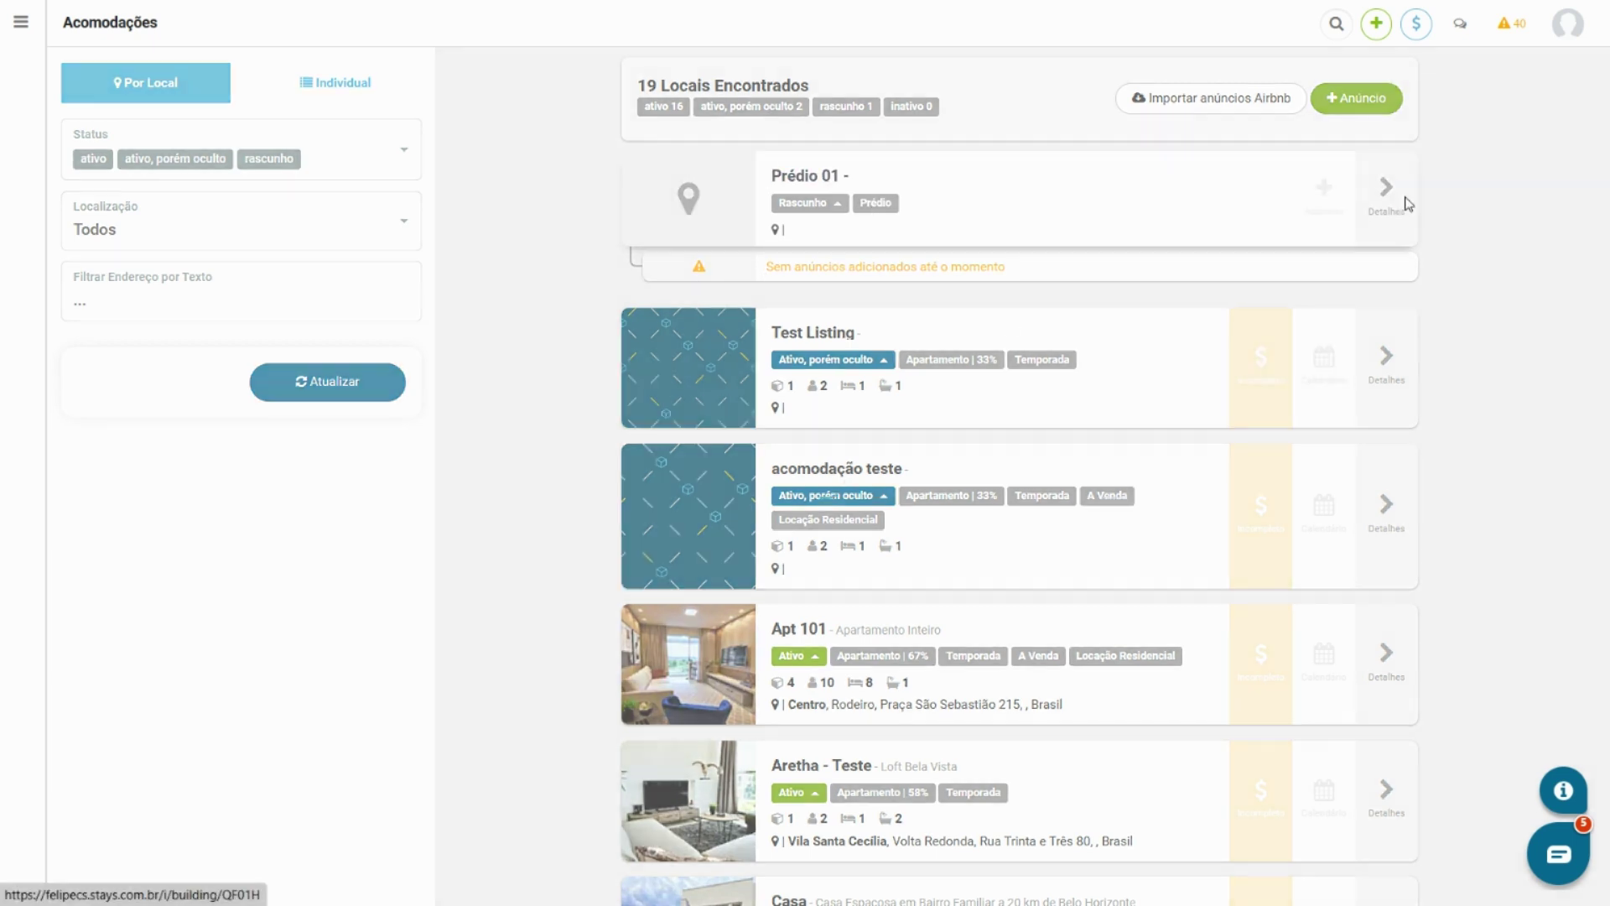
pyautogui.click(244, 305)
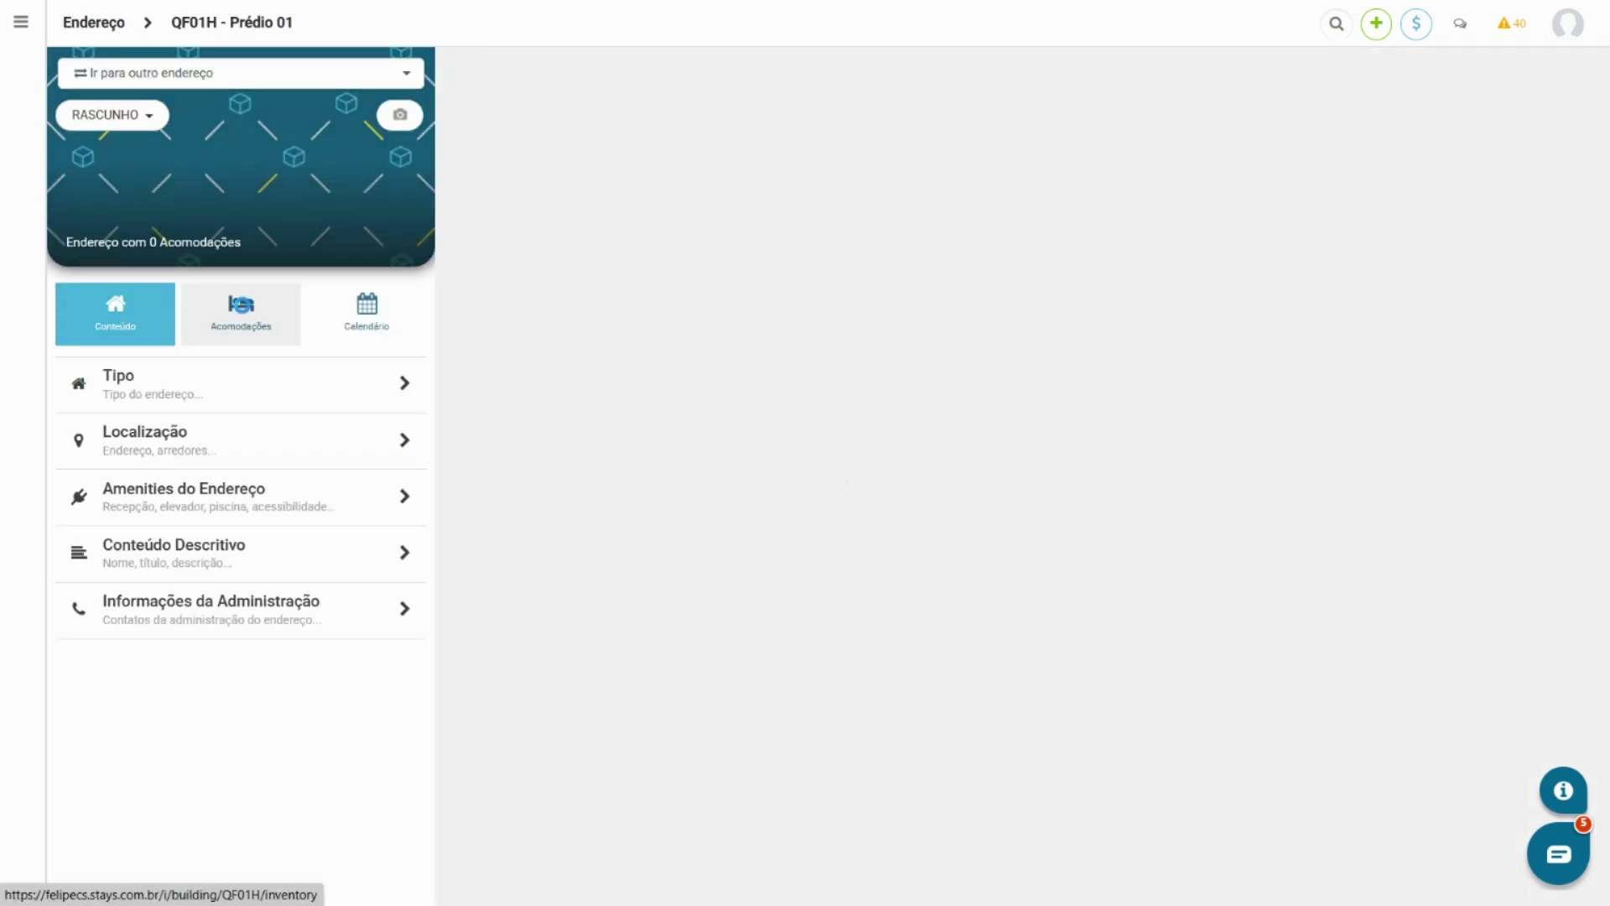
pyautogui.click(1010, 225)
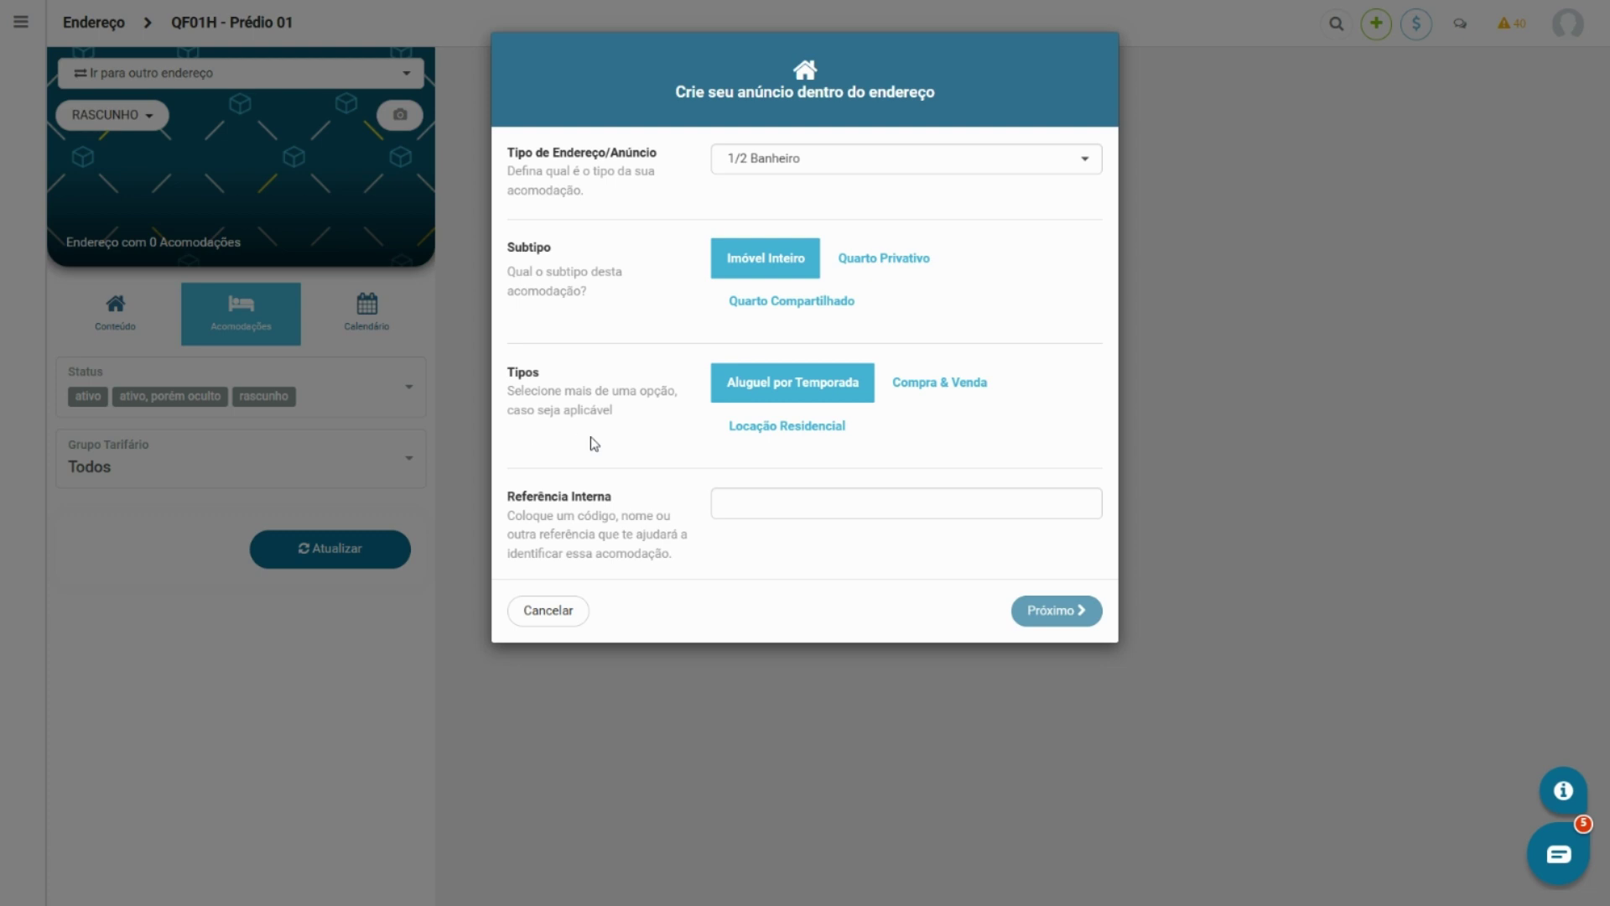
# Step: Create the listing as an Apartamento, Imóvel Inteiro, for Aluguel por Temporada with the internal reference Apartamento 201
pyautogui.click(742, 161)
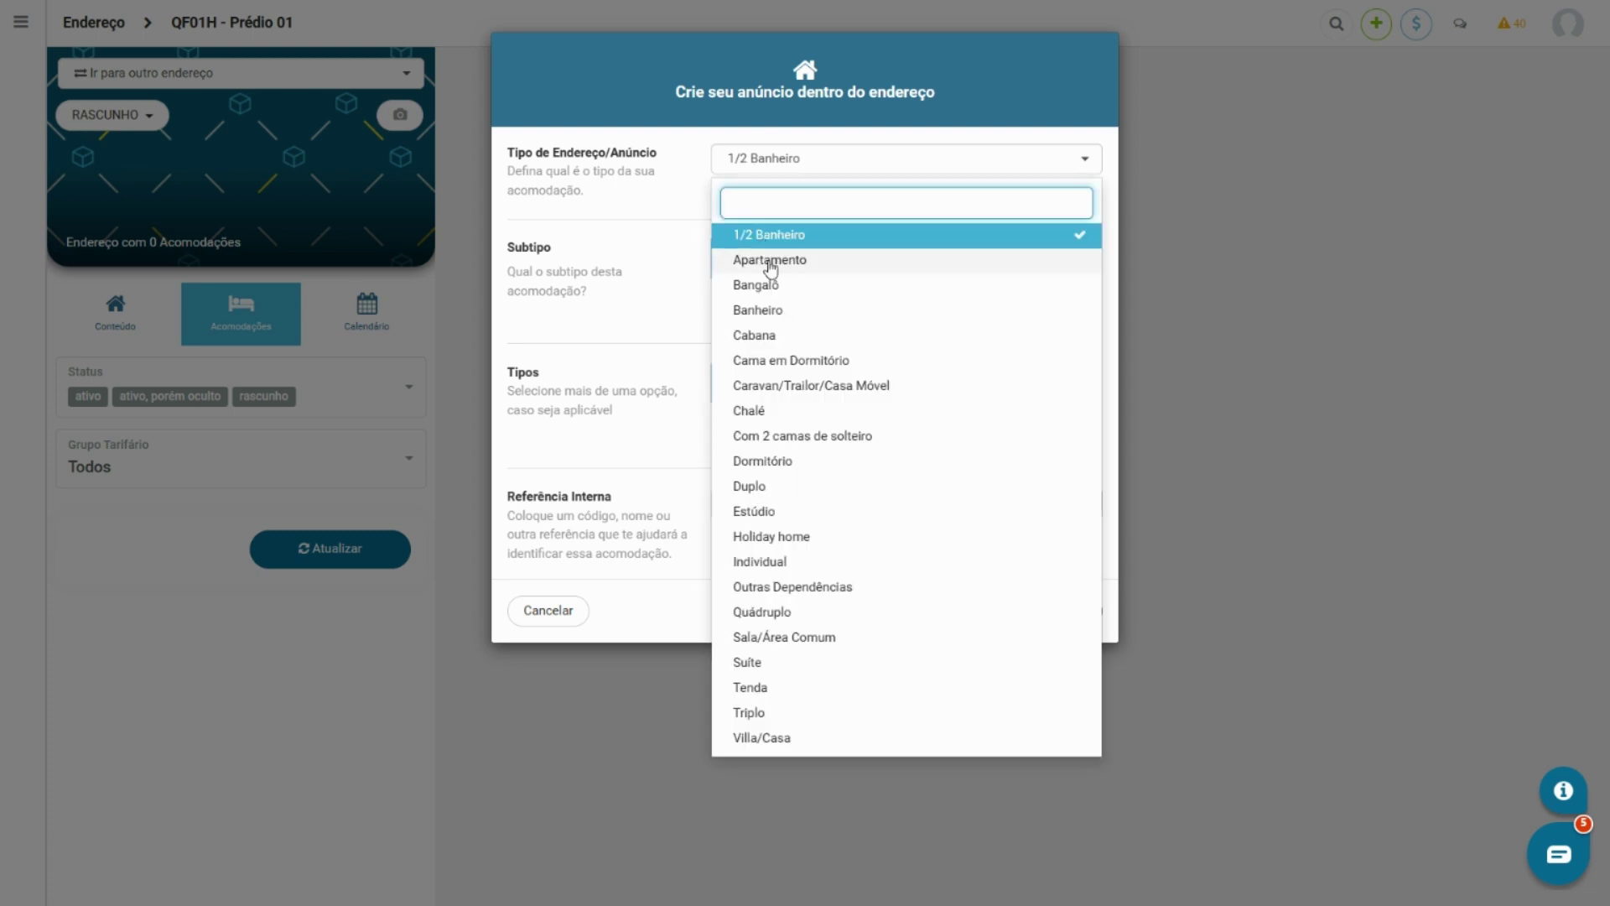
pyautogui.click(762, 259)
pyautogui.click(708, 203)
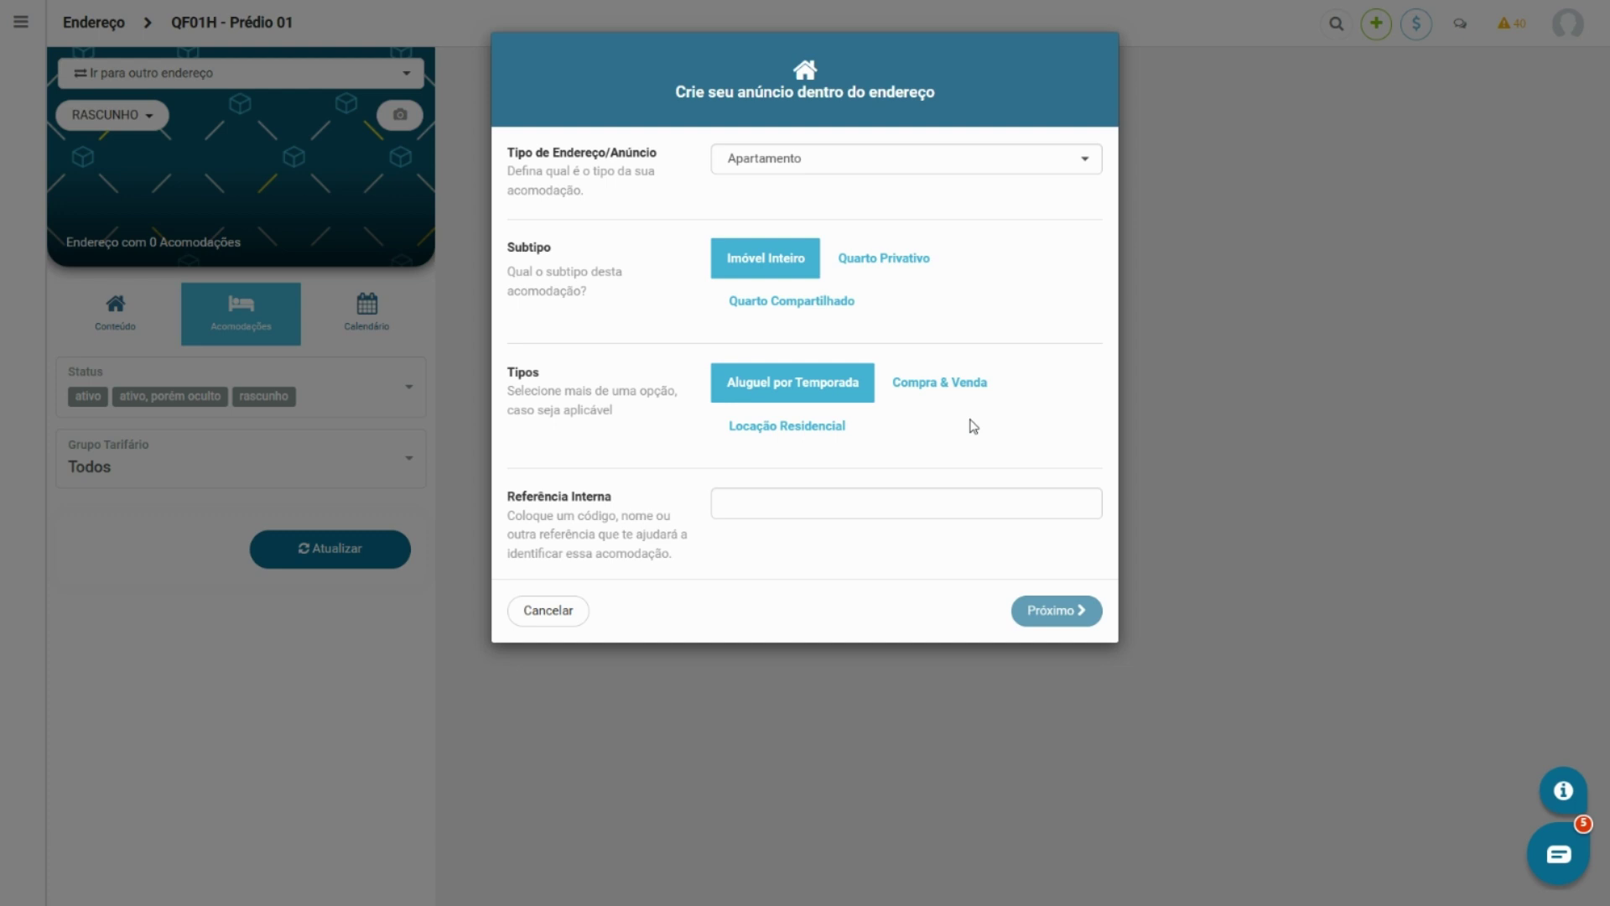
pyautogui.click(941, 383)
pyautogui.click(934, 382)
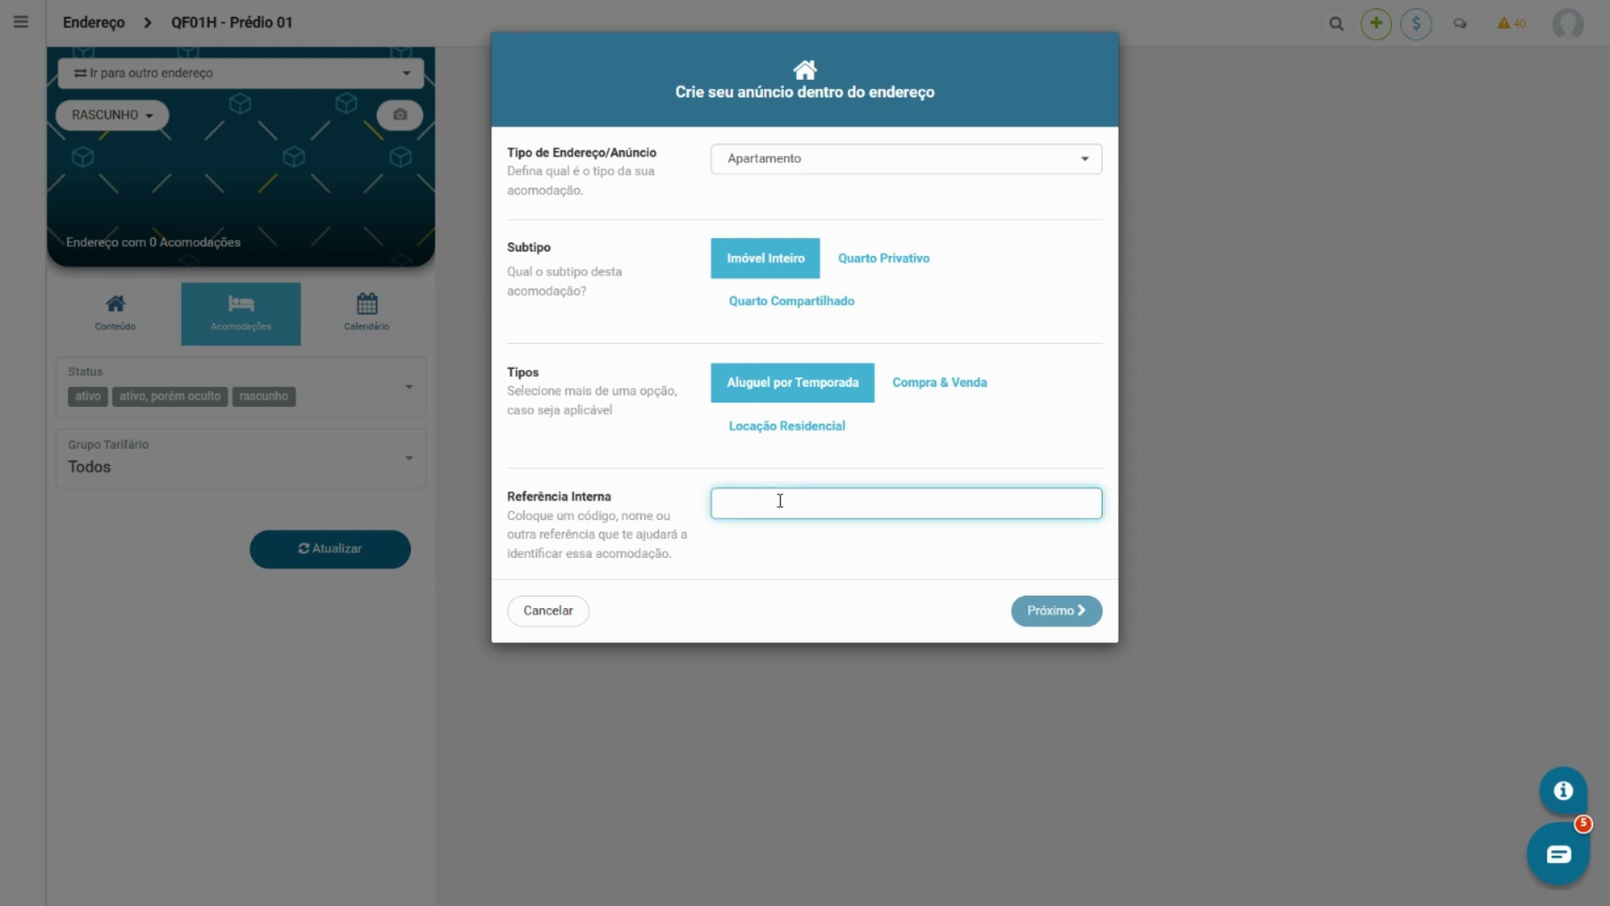
pyautogui.write('A')
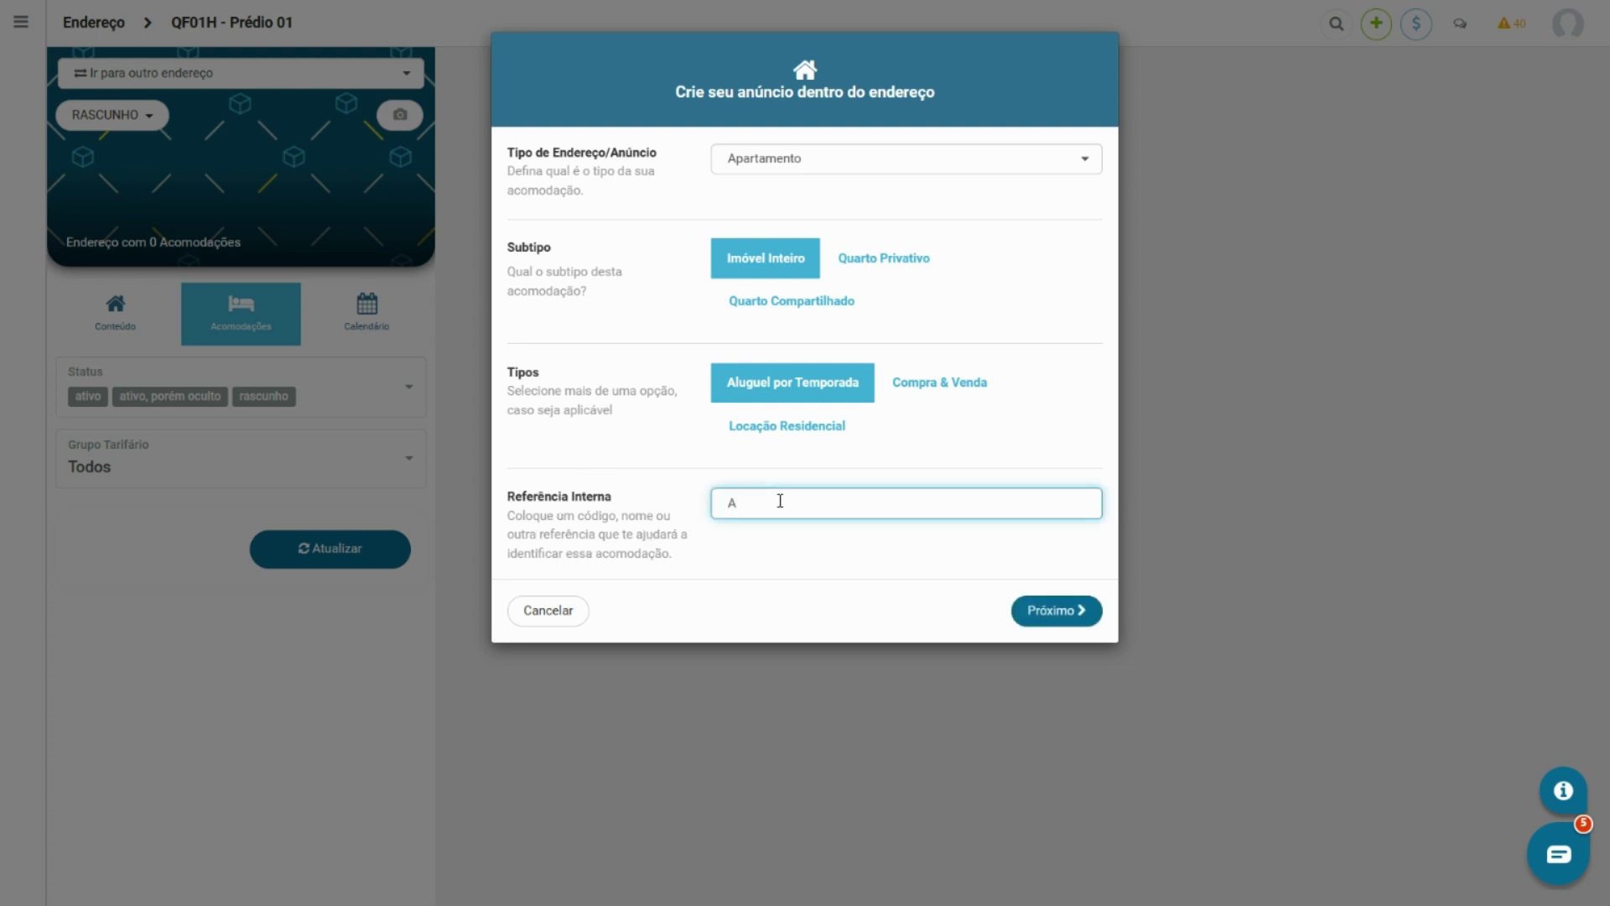
pyautogui.write('partamento 201')
pyautogui.click(1060, 618)
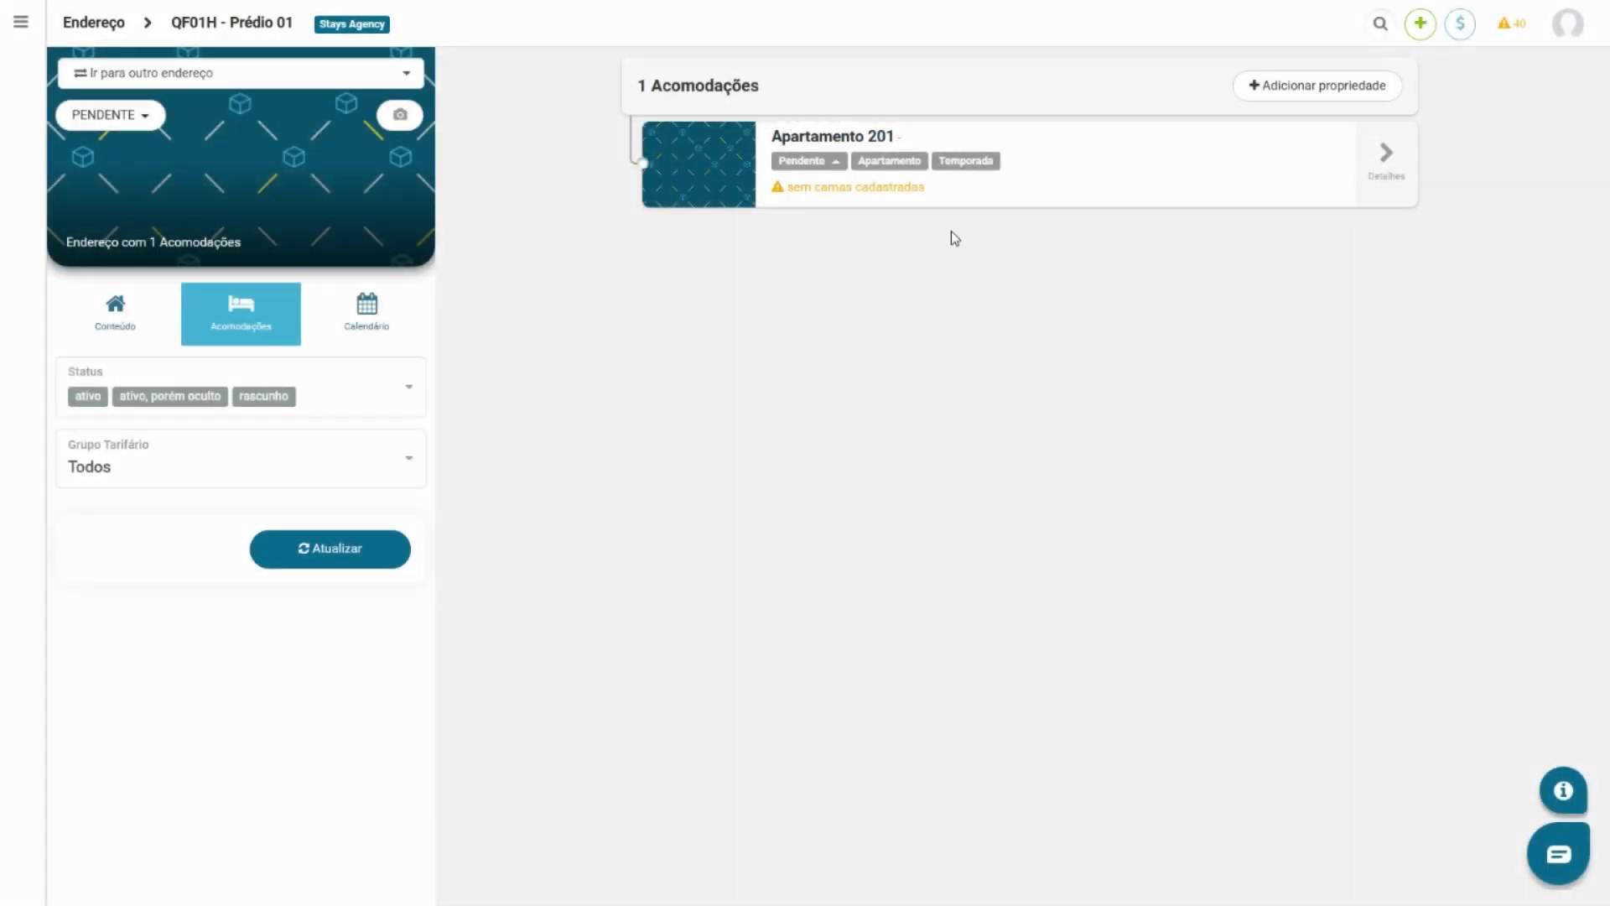
# Step: Open the details of Apartamento 201 and save 201 as the additional address information in its location
pyautogui.click(1377, 182)
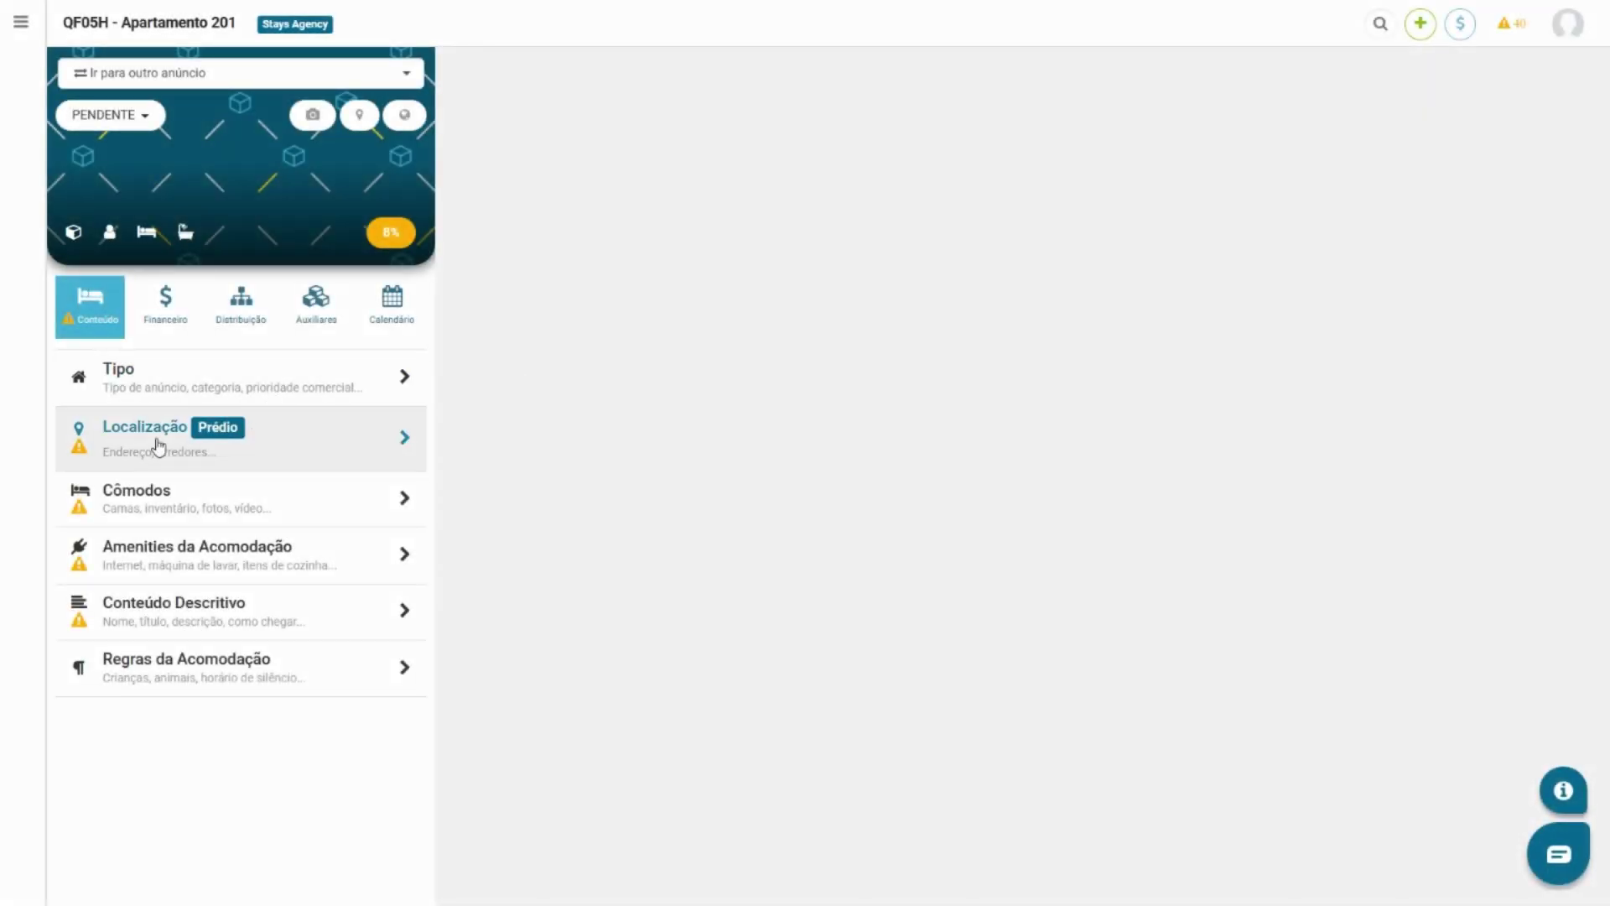
pyautogui.click(329, 441)
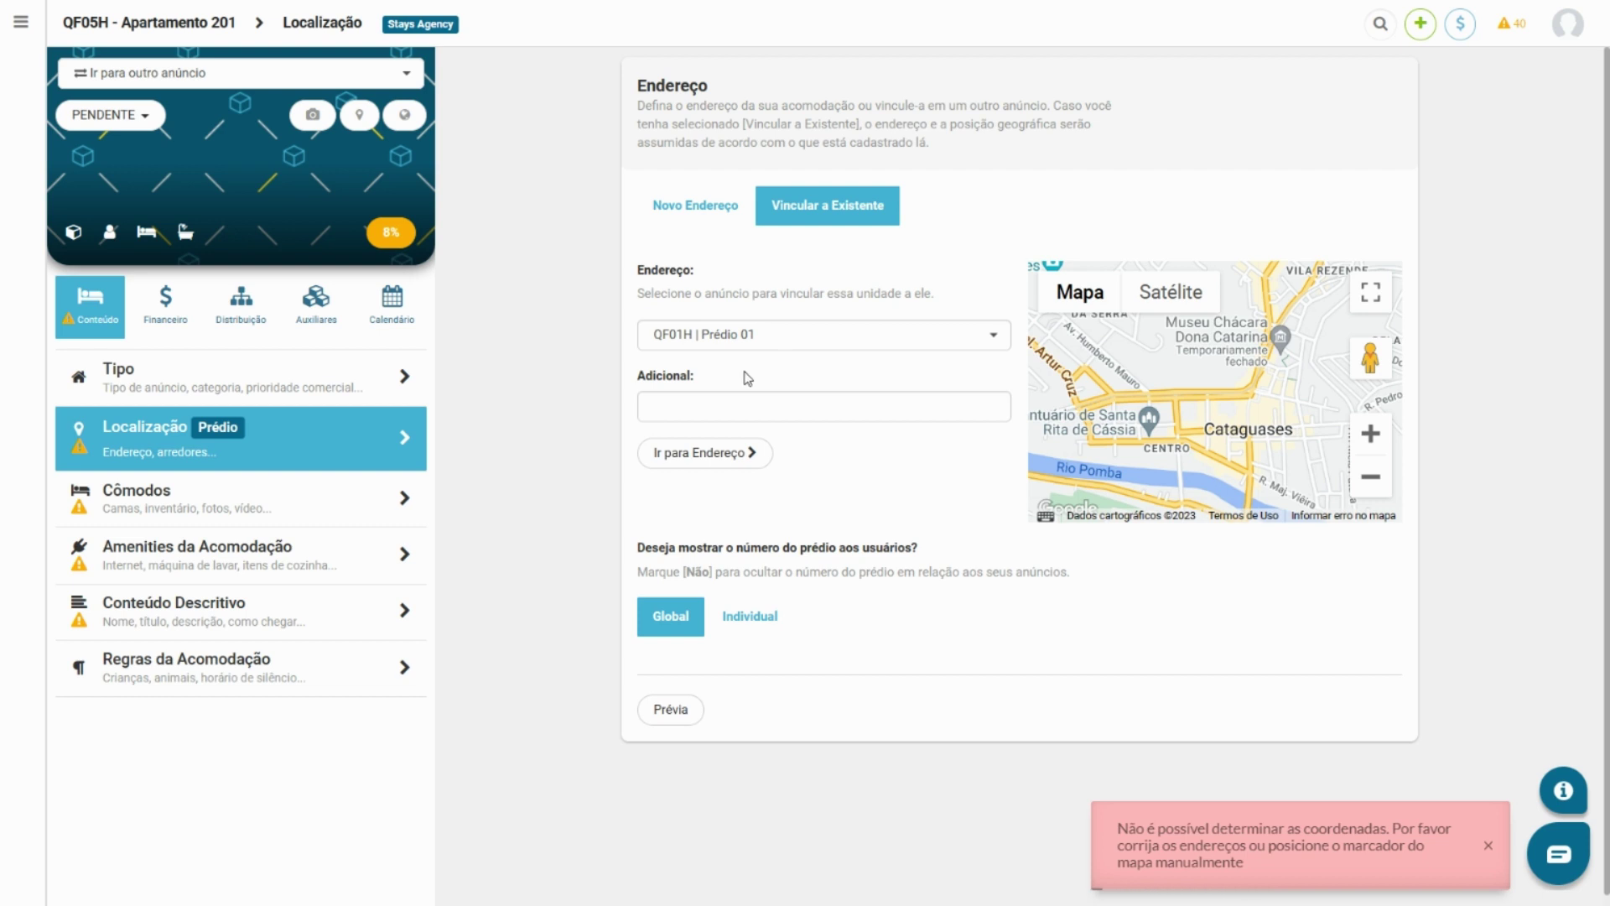
pyautogui.click(696, 403)
pyautogui.write('201')
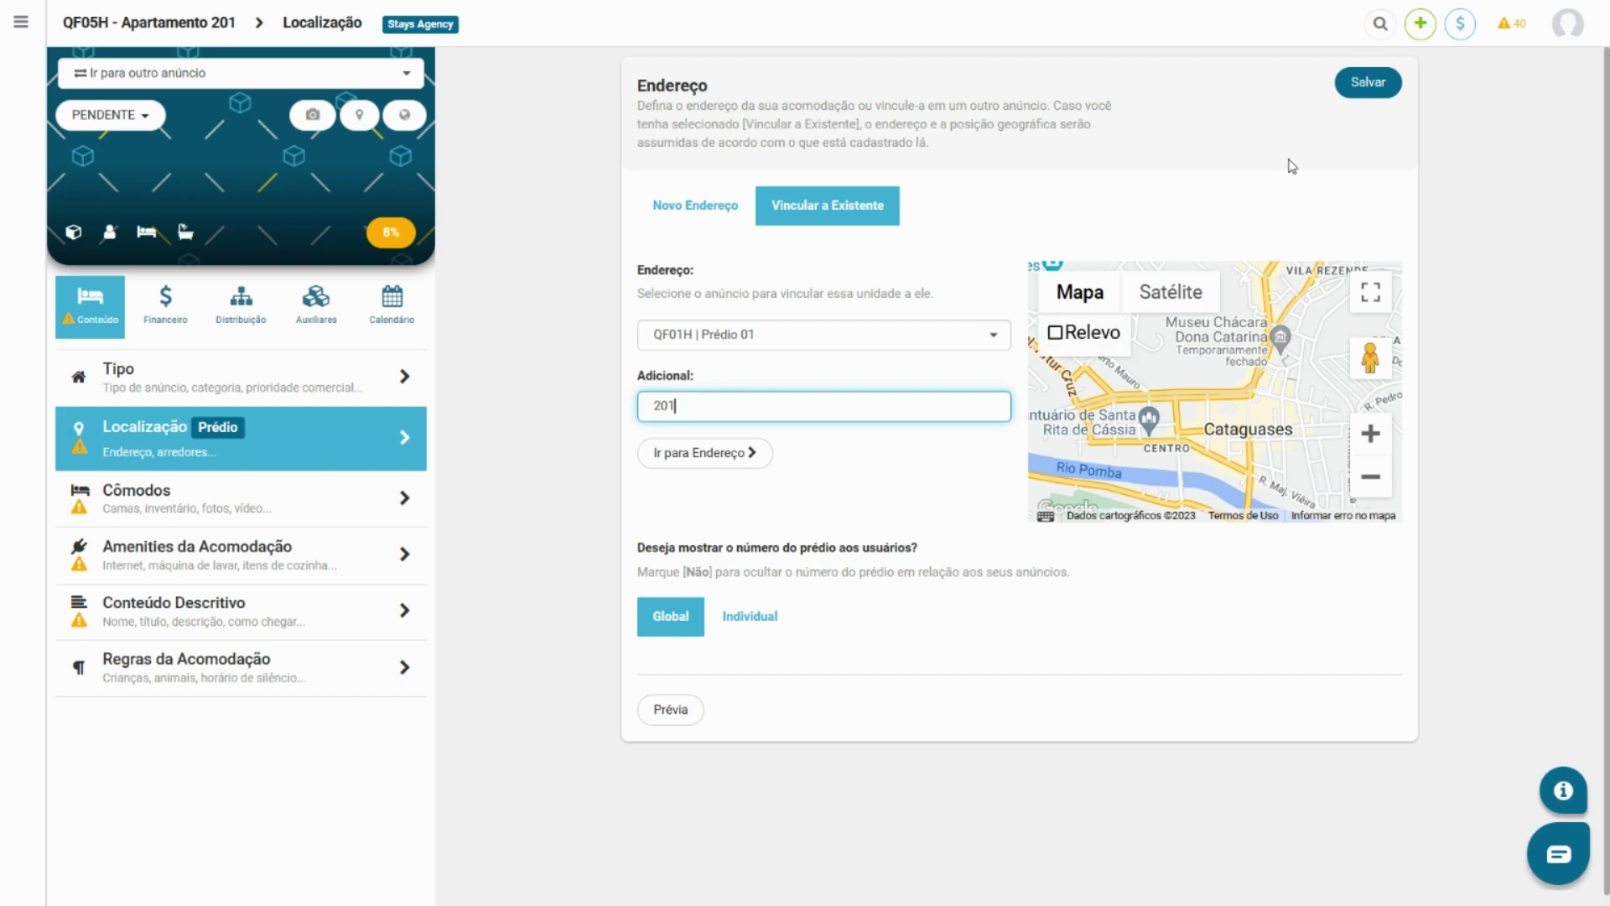
pyautogui.click(1374, 81)
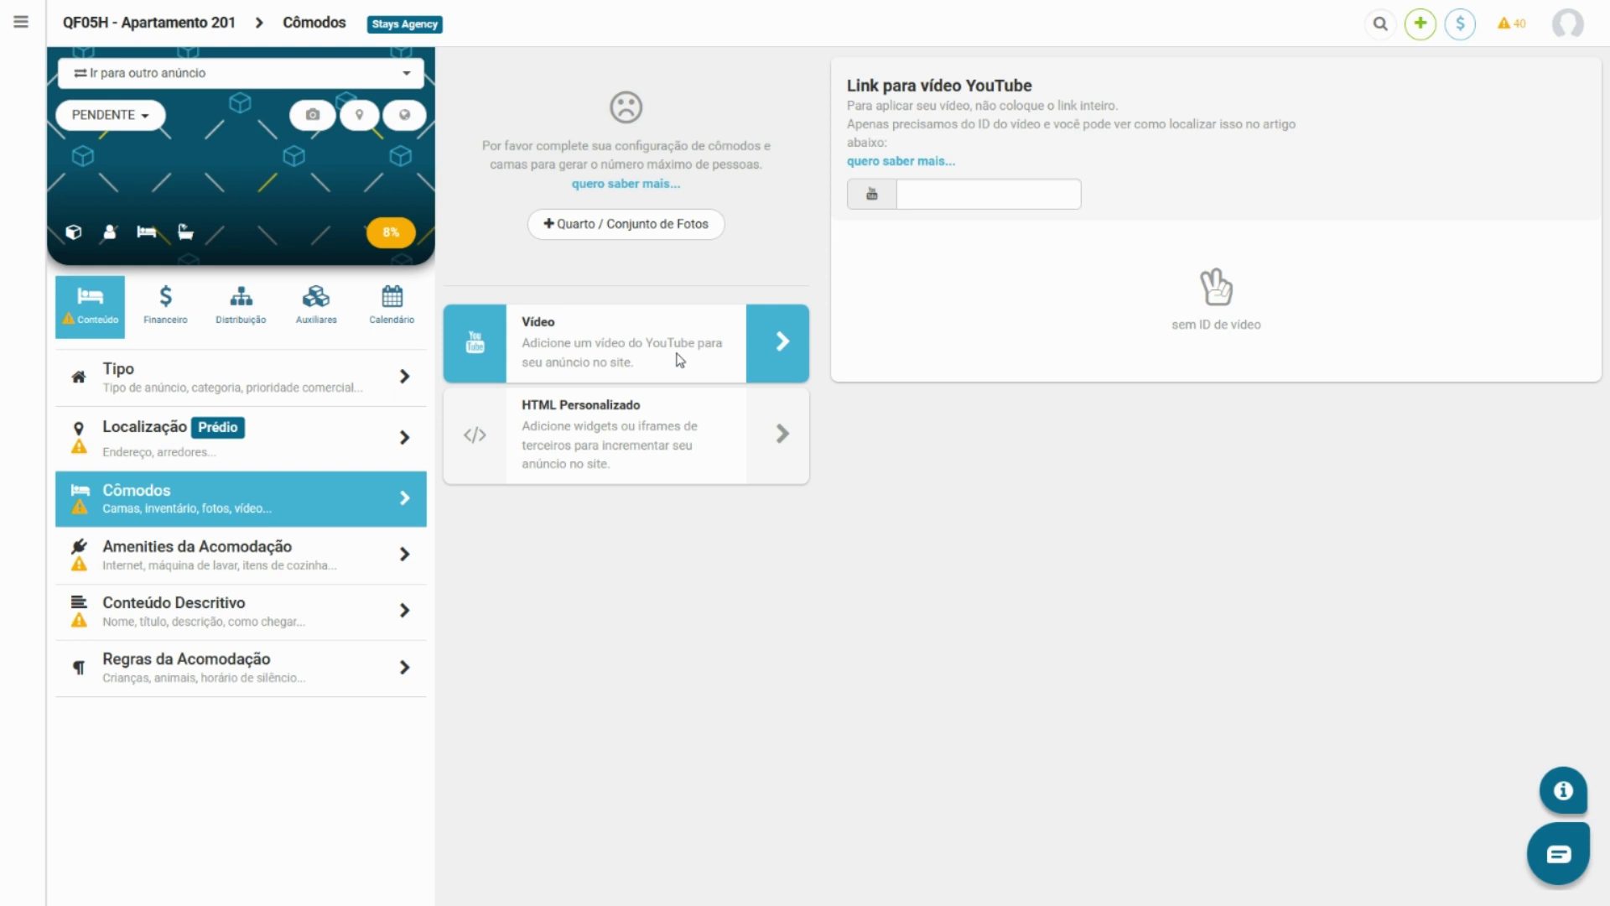
# Step: Add a Suíte room with one Cama (s) de Casal to the apartment's rooms and save it
pyautogui.click(631, 225)
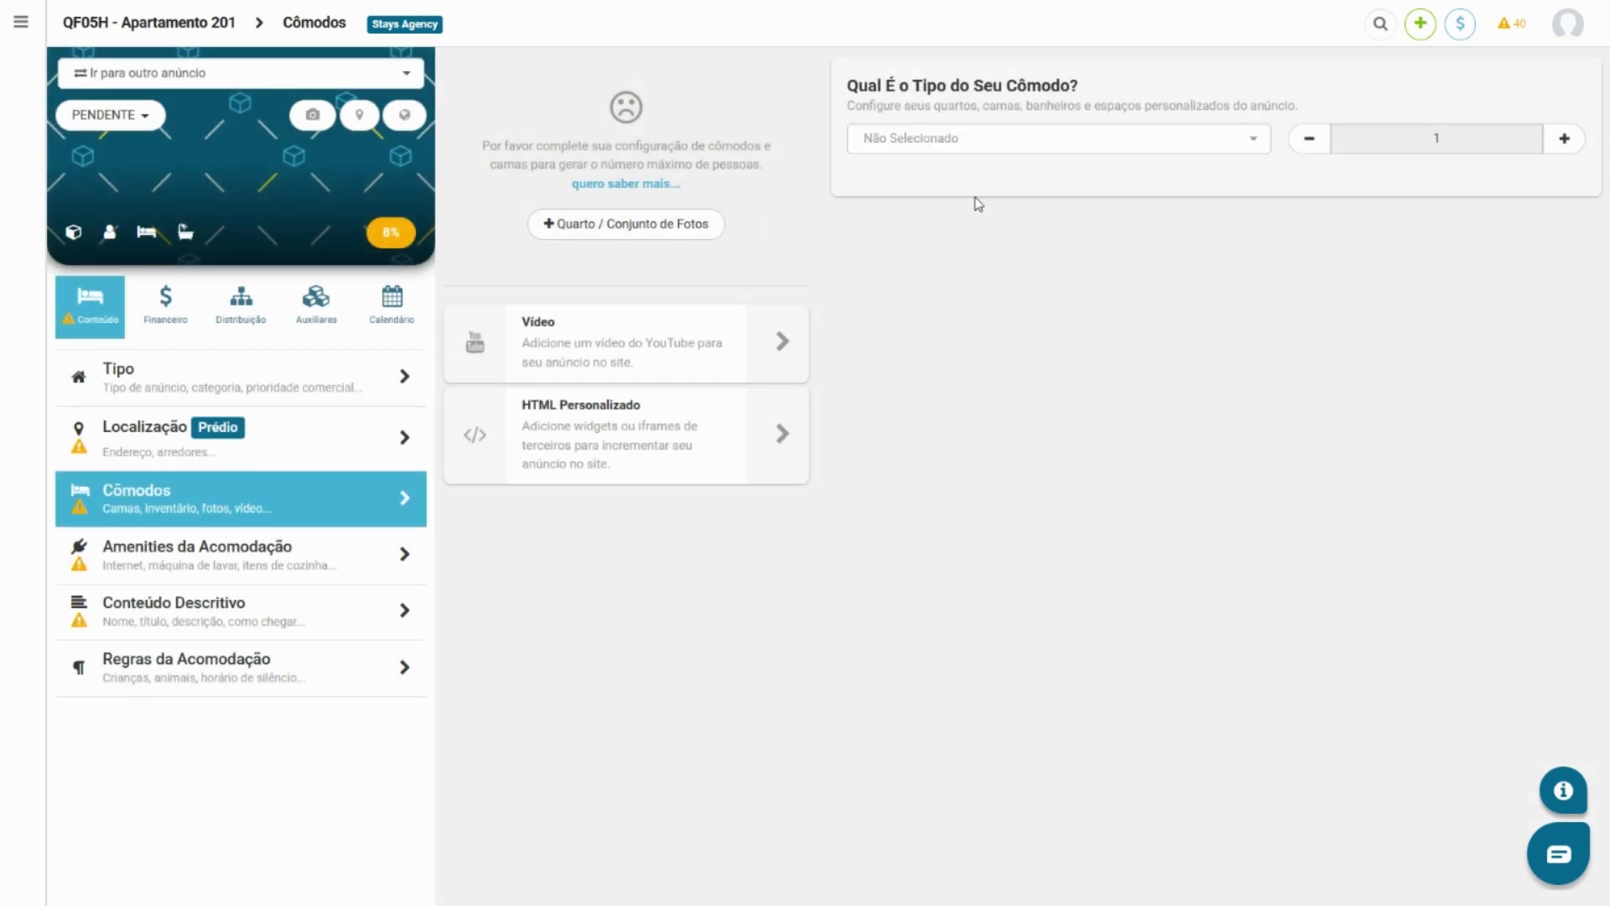
pyautogui.click(1049, 151)
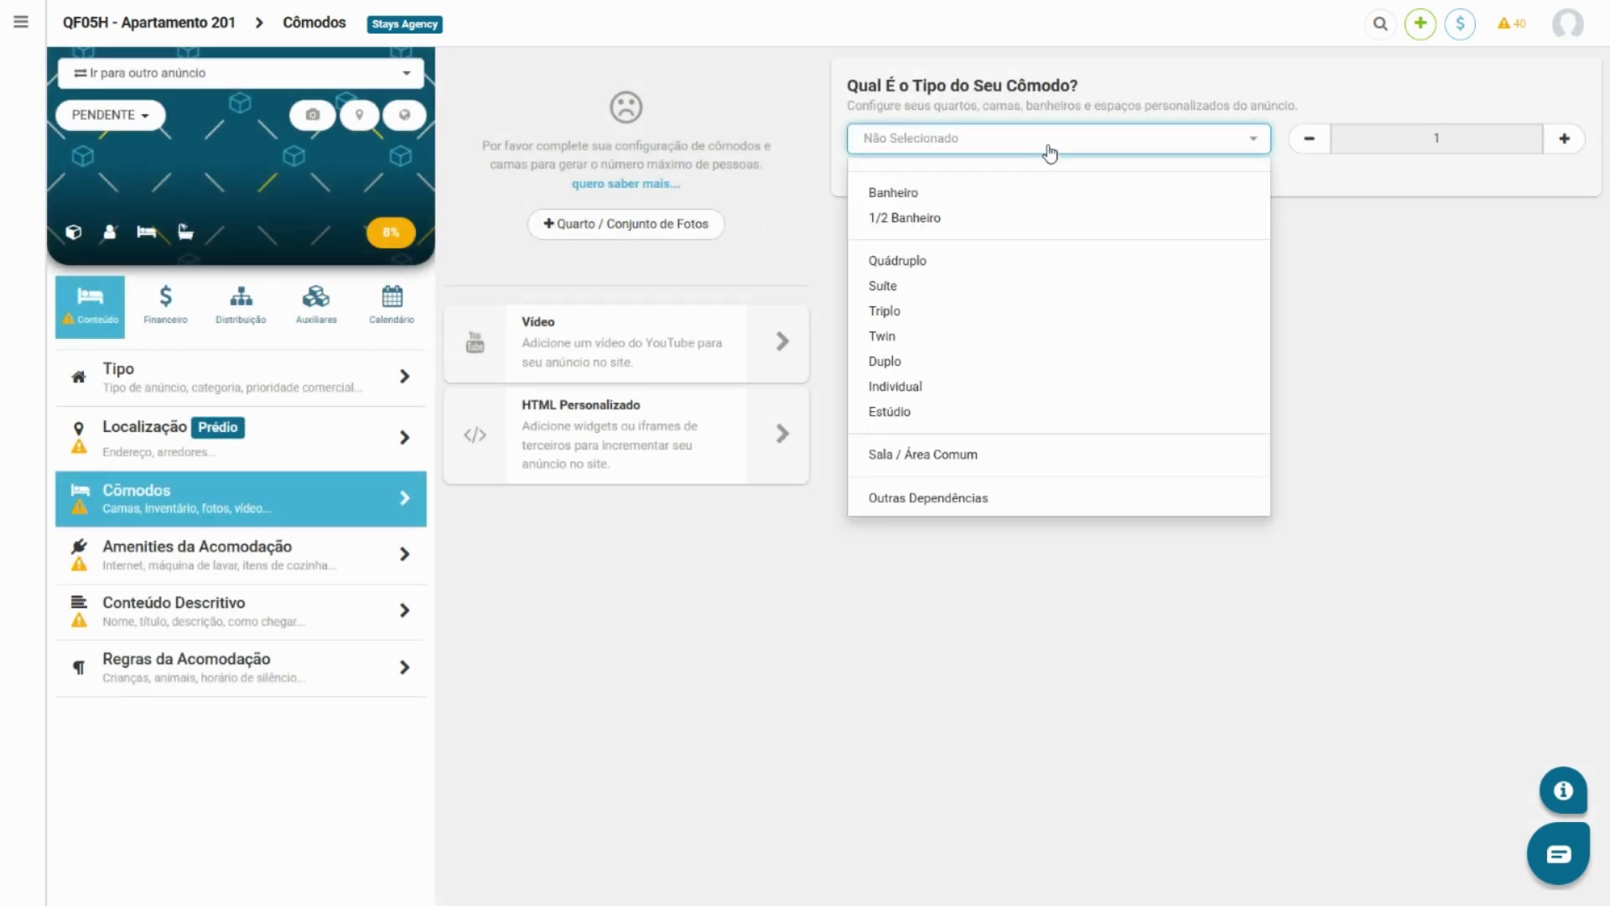
pyautogui.click(884, 287)
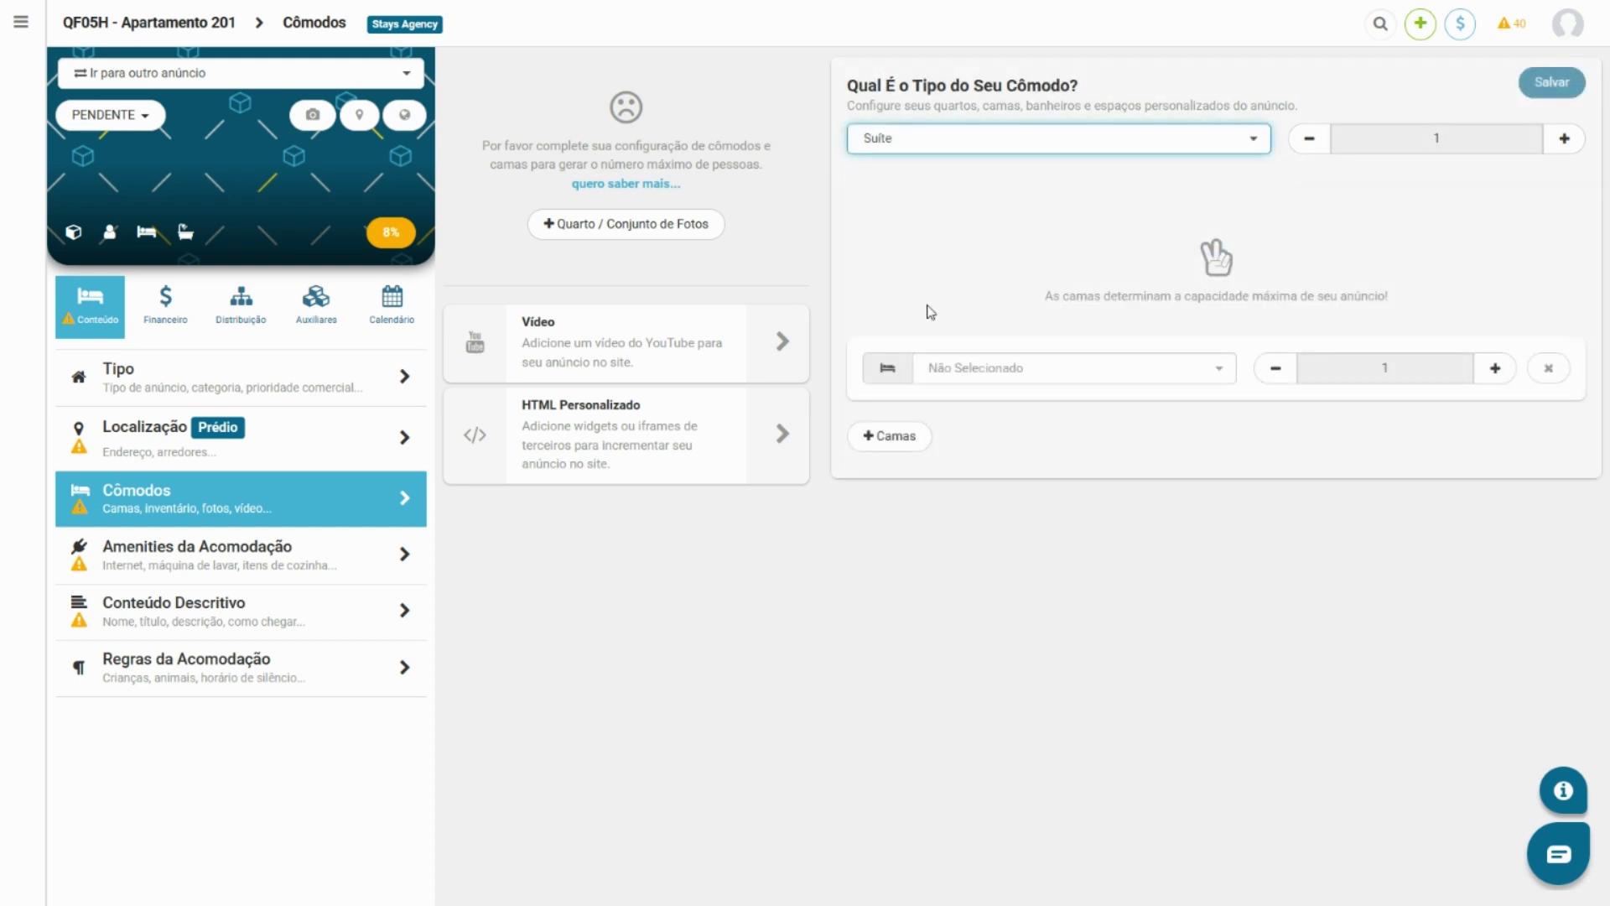
pyautogui.click(992, 371)
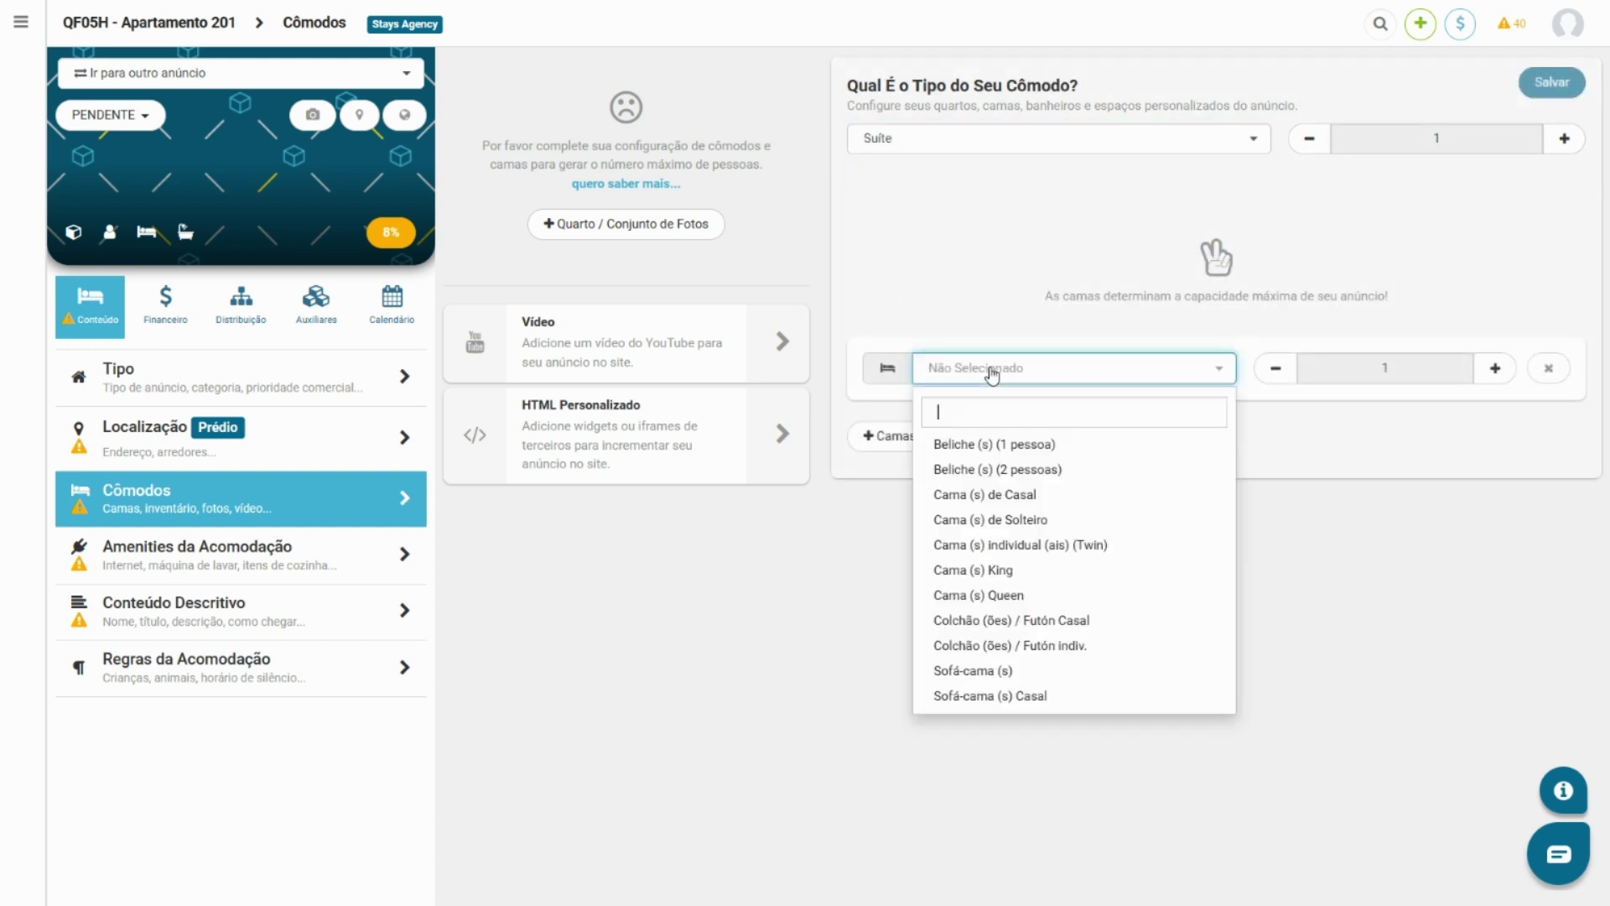
pyautogui.click(990, 498)
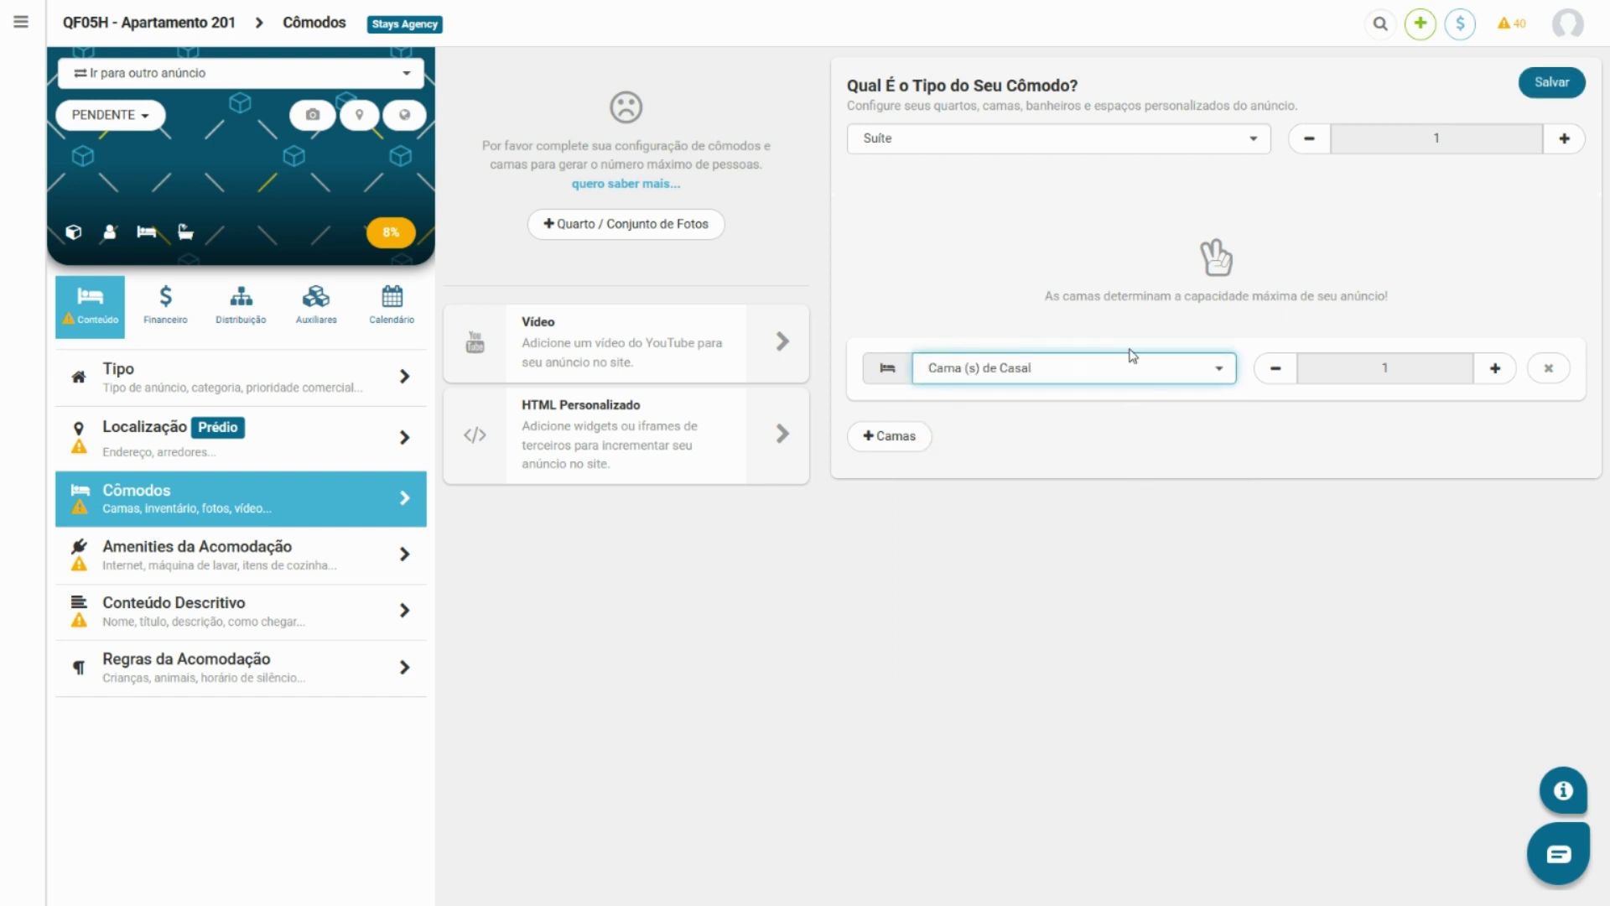
pyautogui.click(1495, 372)
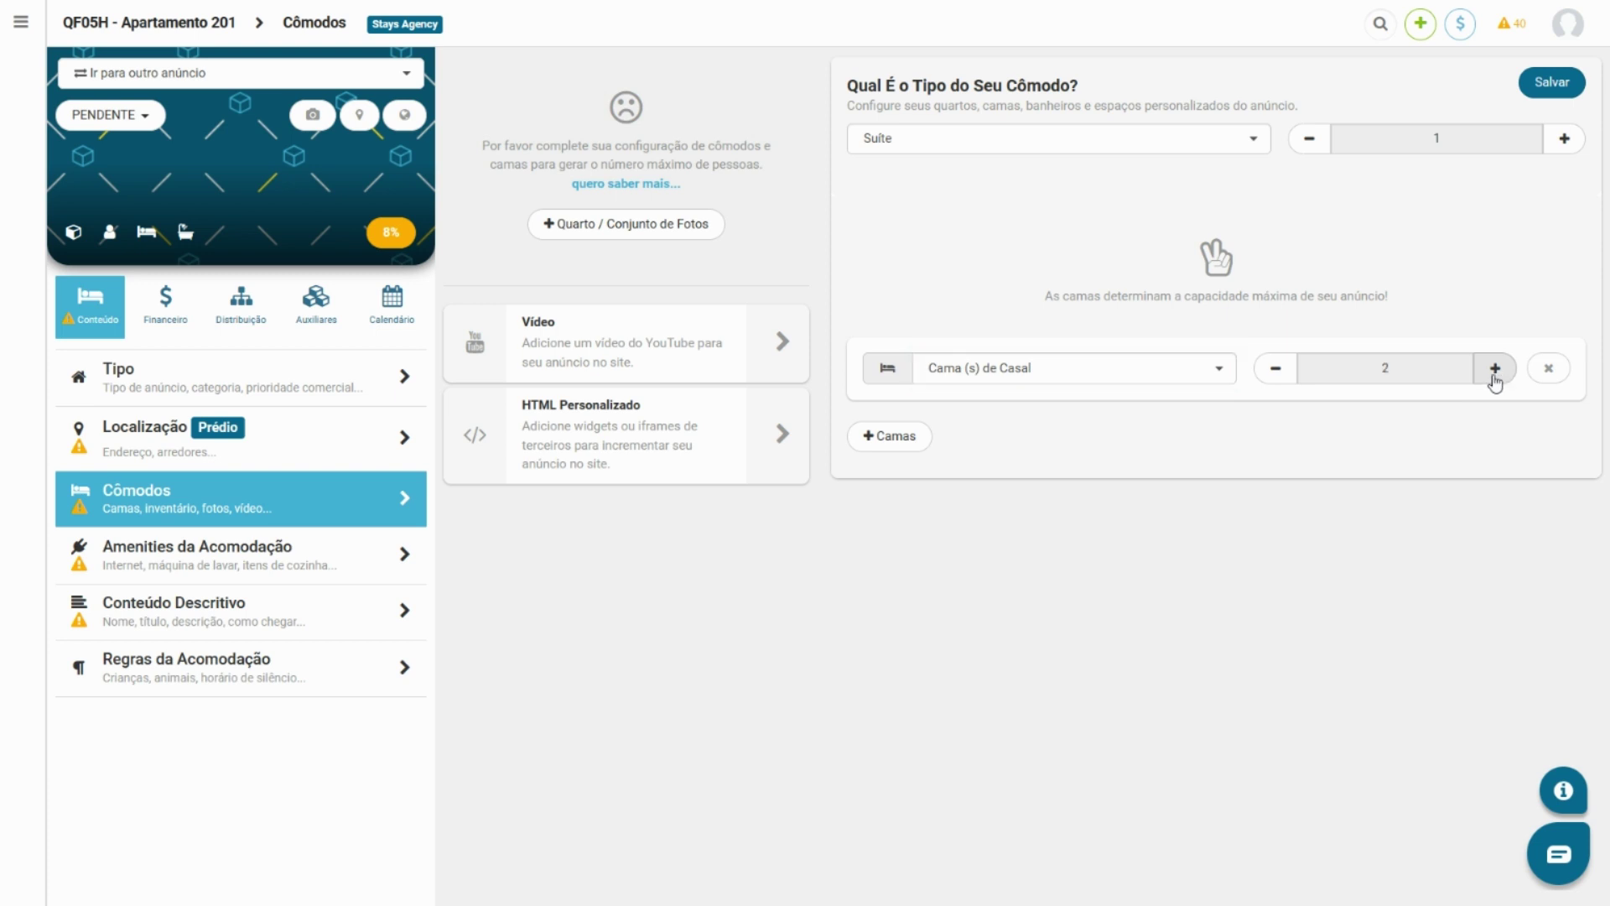
pyautogui.click(1277, 381)
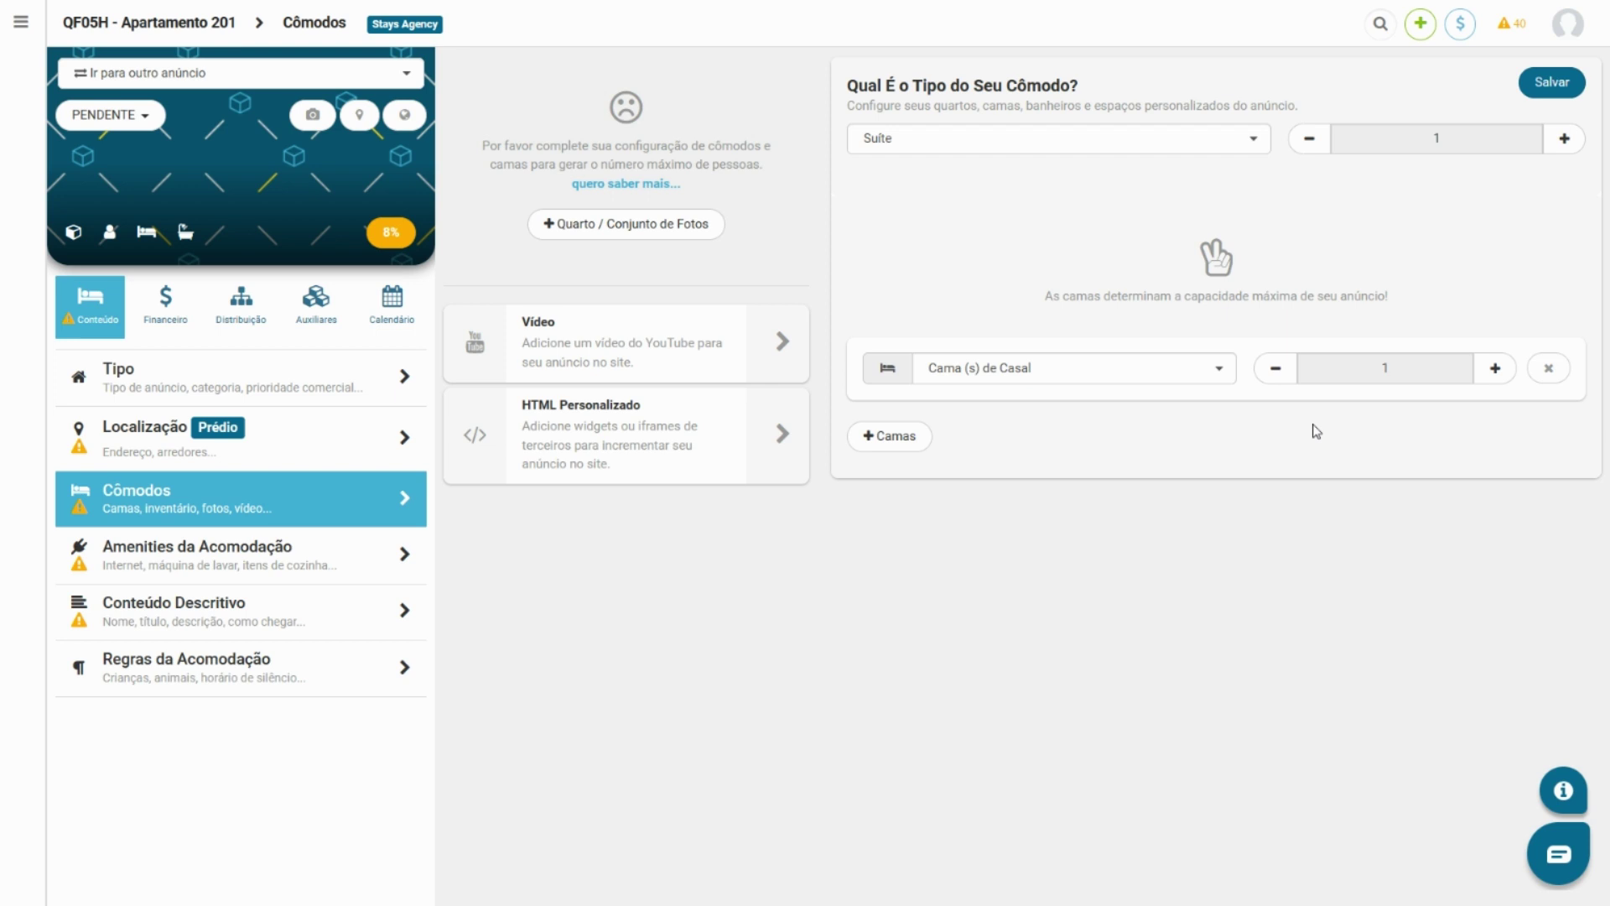
pyautogui.click(1551, 81)
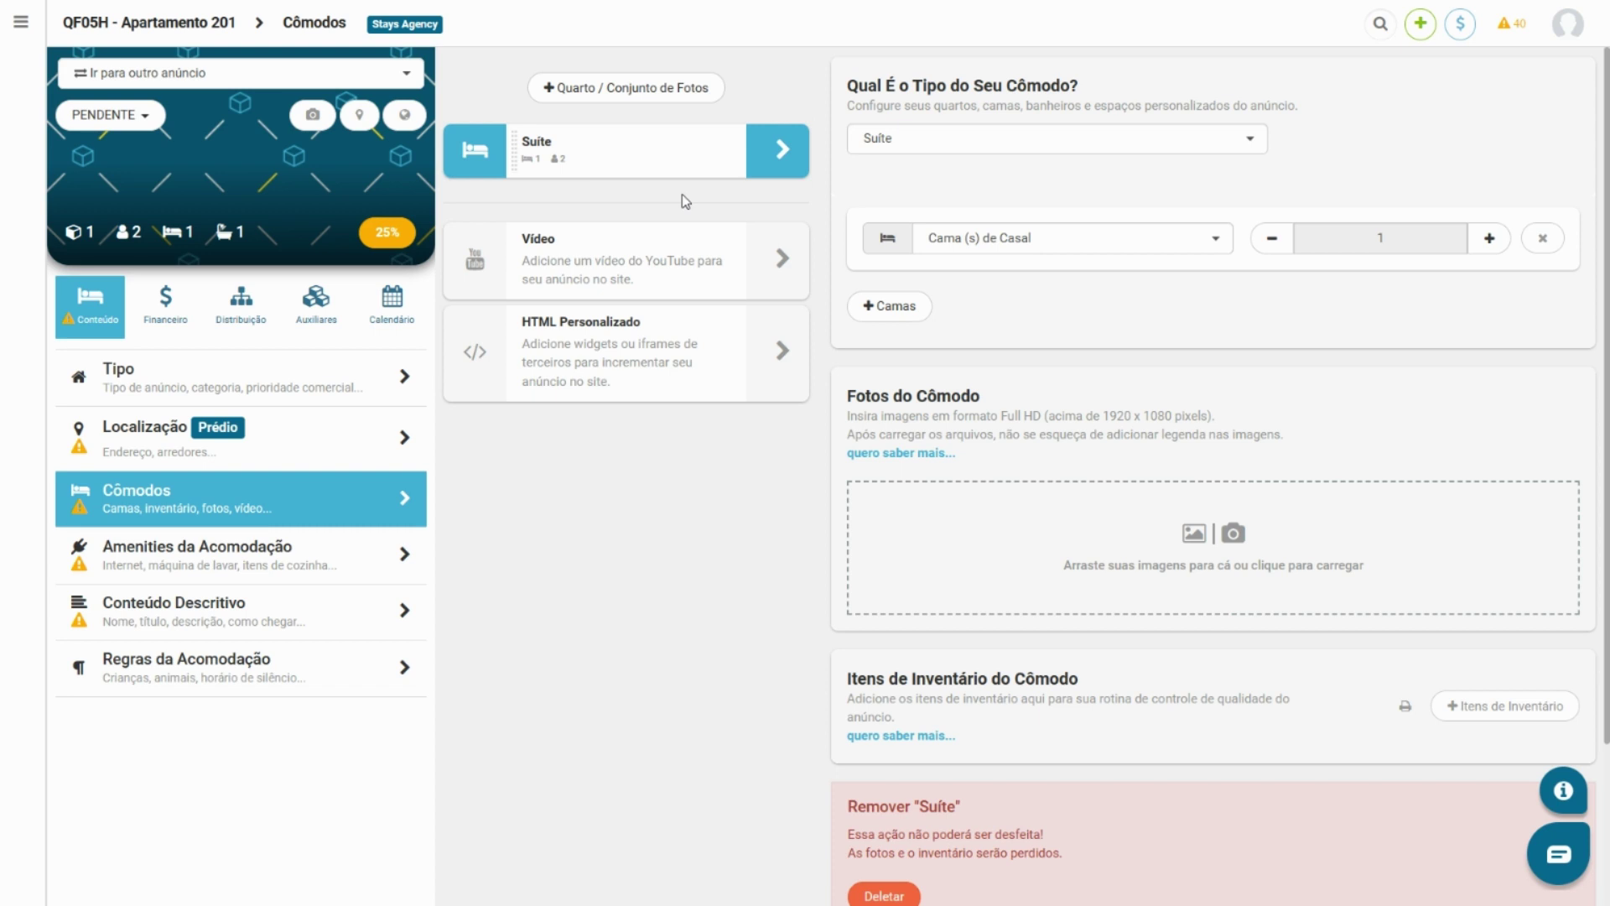
# Step: Examine the Suíte's photo and inventory sections, and open the form for another room or photo set
pyautogui.scroll(-1, 682, 193)
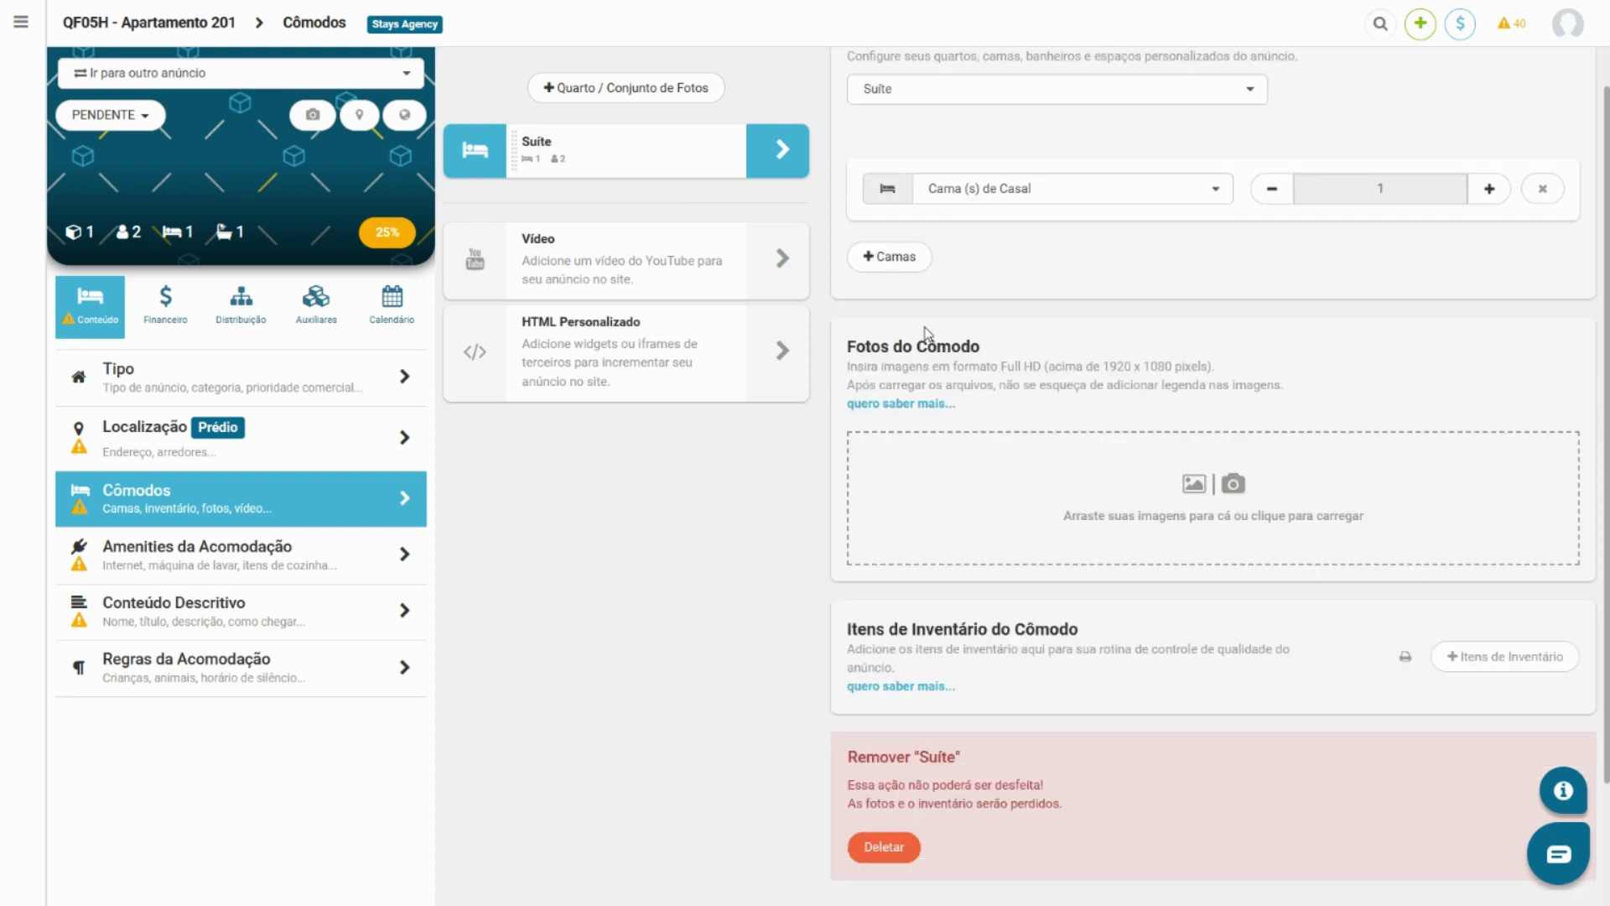
pyautogui.scroll(-3, 1030, 492)
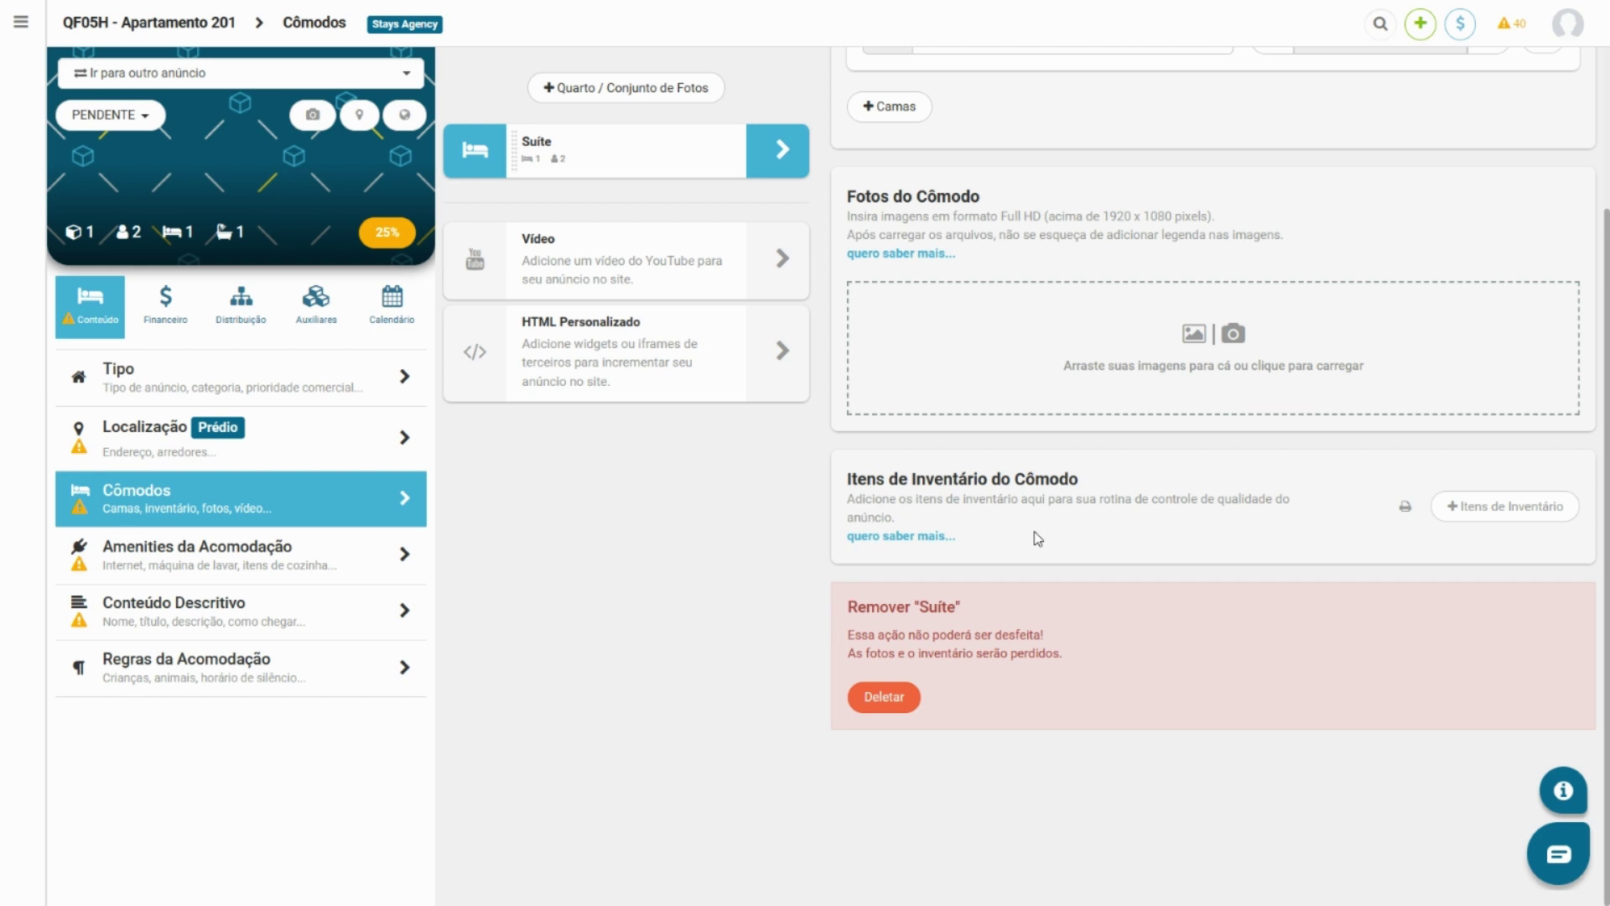
pyautogui.scroll(3, 1039, 539)
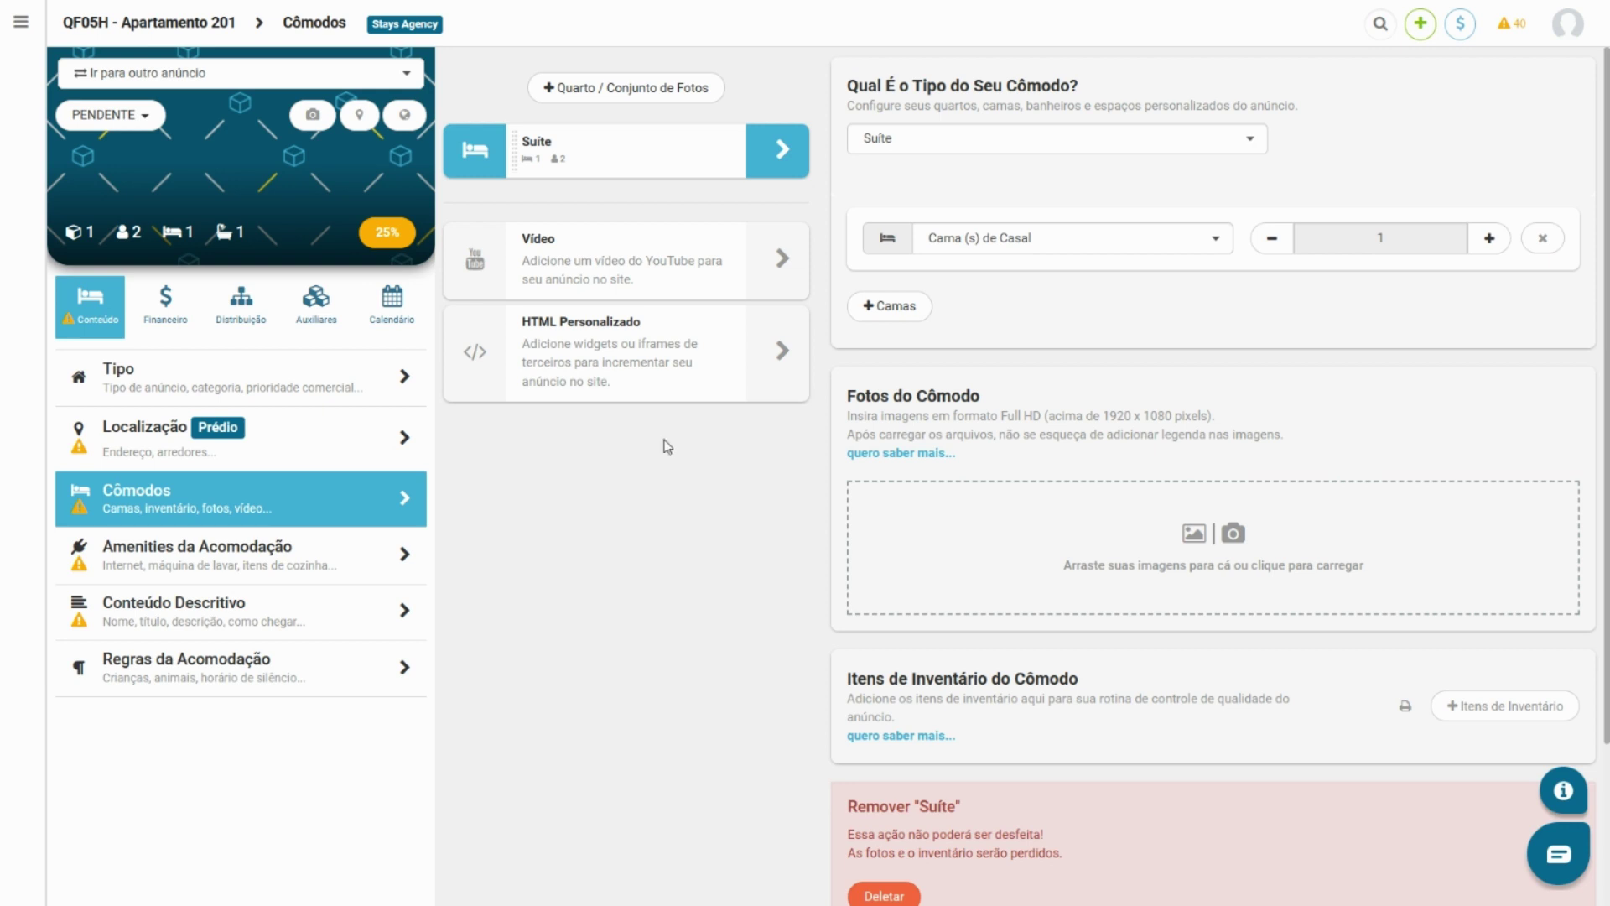
pyautogui.click(641, 86)
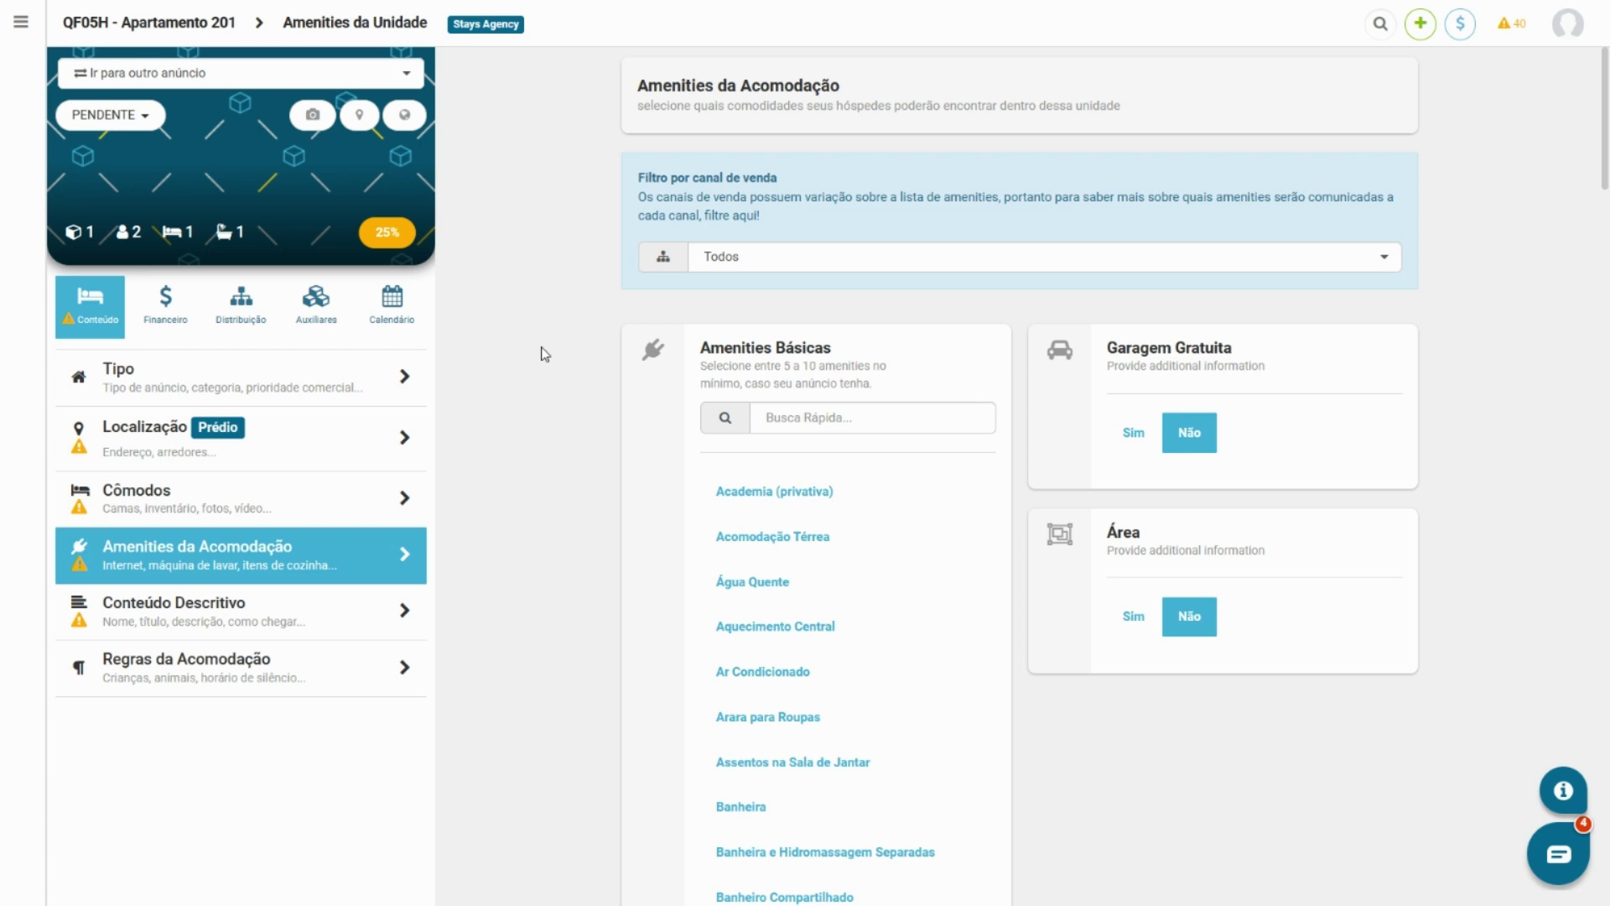
# Step: Save Ar Condicionado among the apartment's basic amenities and set both Garagem Gratuita and Área to Sim
pyautogui.scroll(-1, 544, 353)
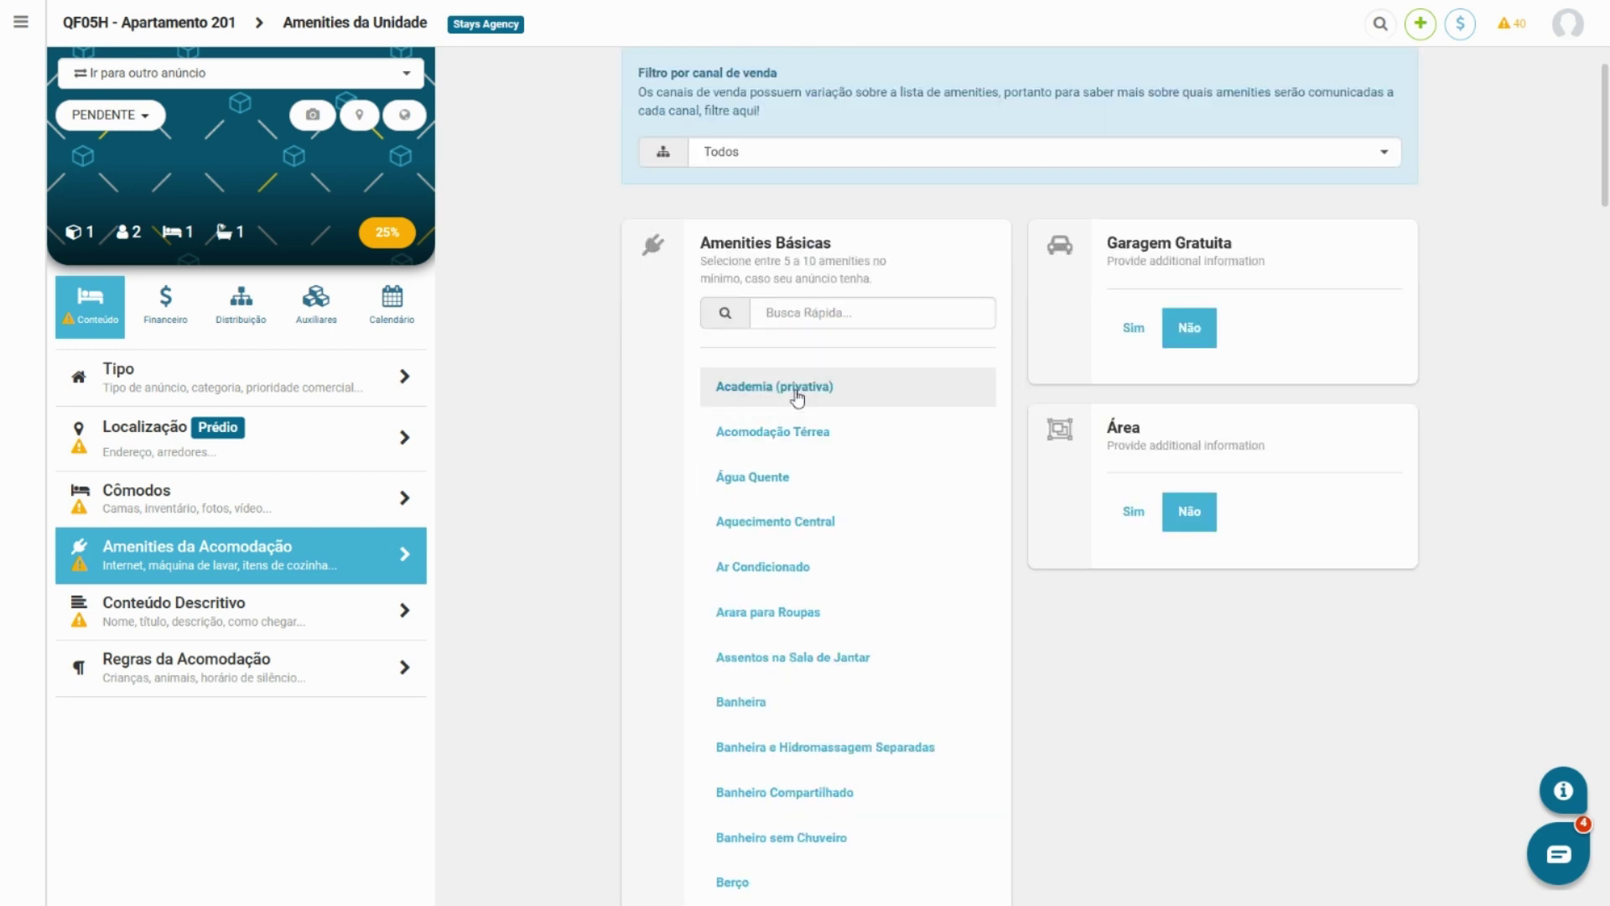
pyautogui.click(765, 566)
pyautogui.scroll(-6, 765, 566)
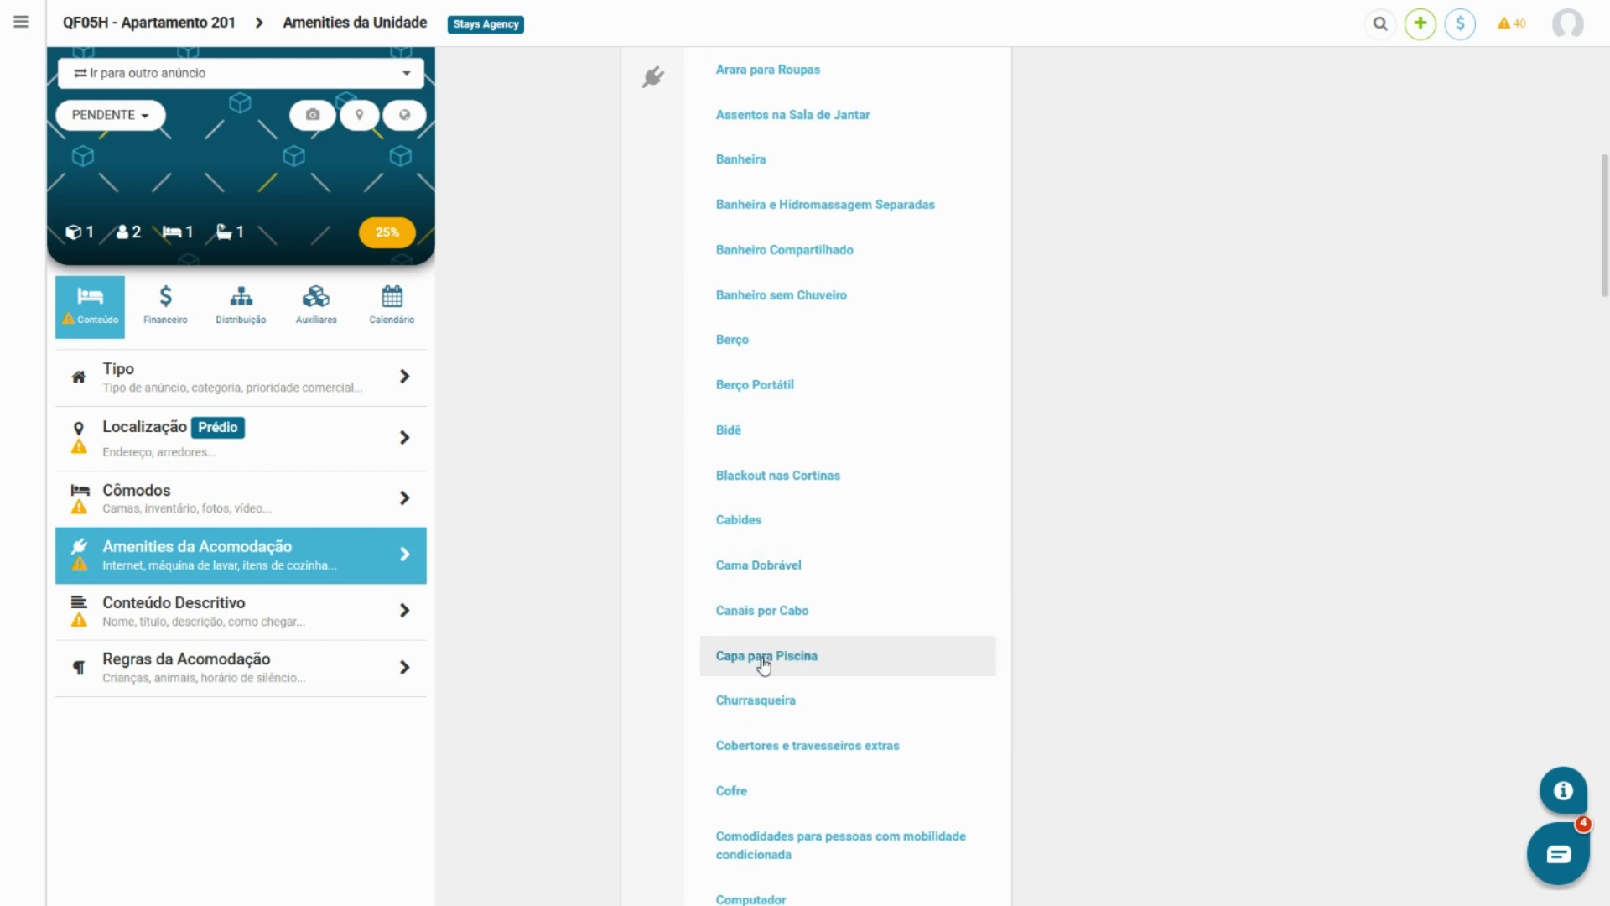
pyautogui.scroll(3, 763, 704)
pyautogui.scroll(4, 761, 704)
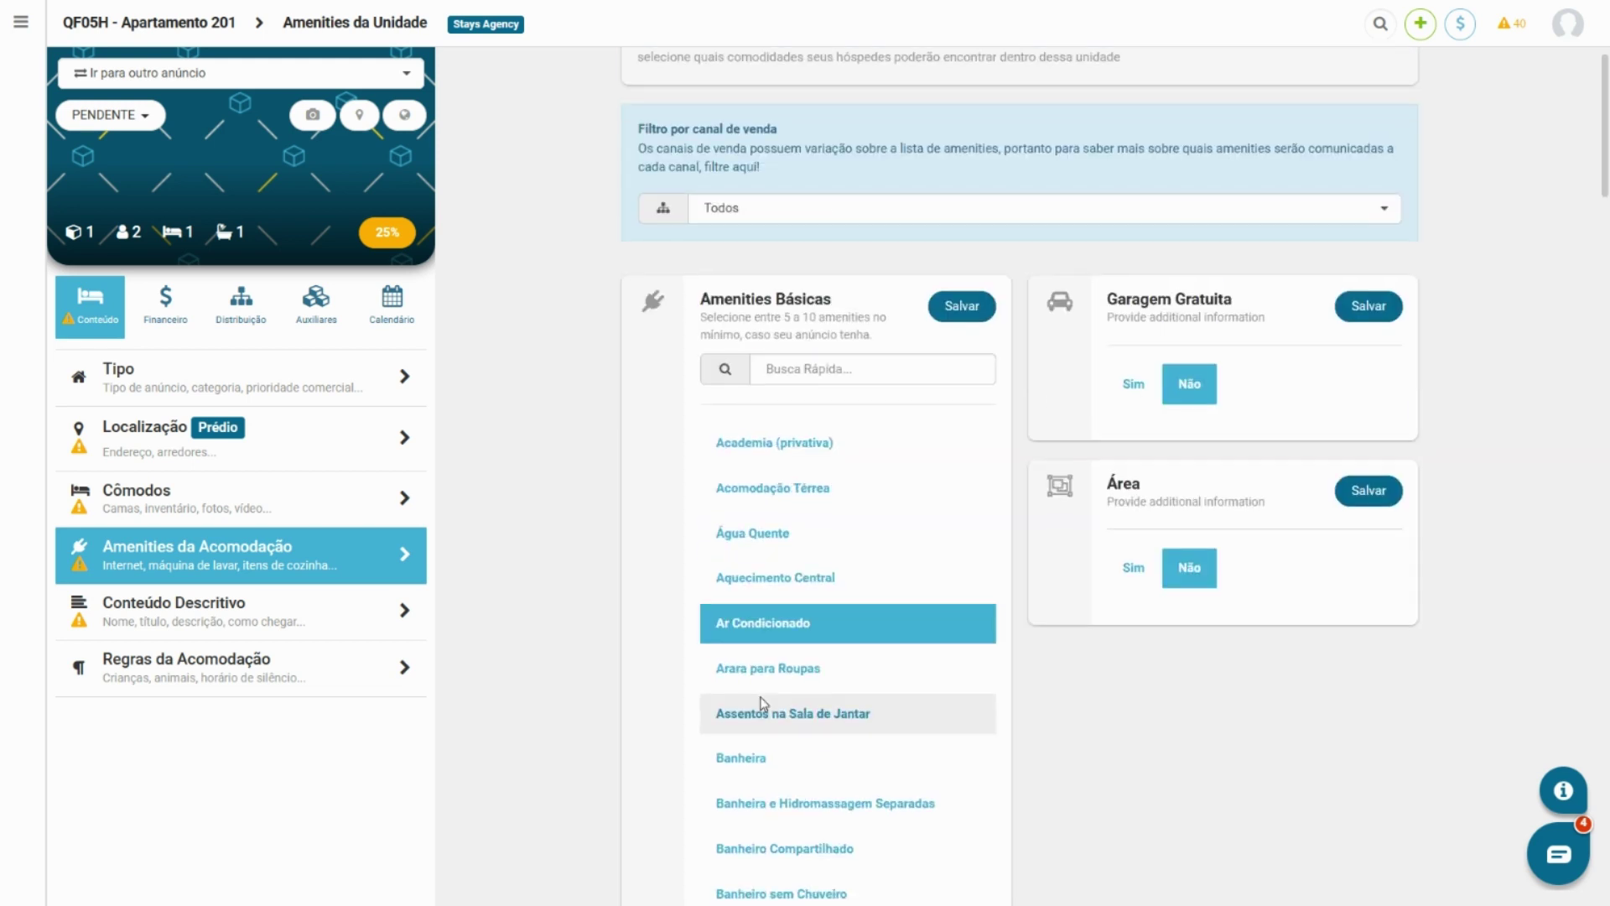
pyautogui.click(978, 312)
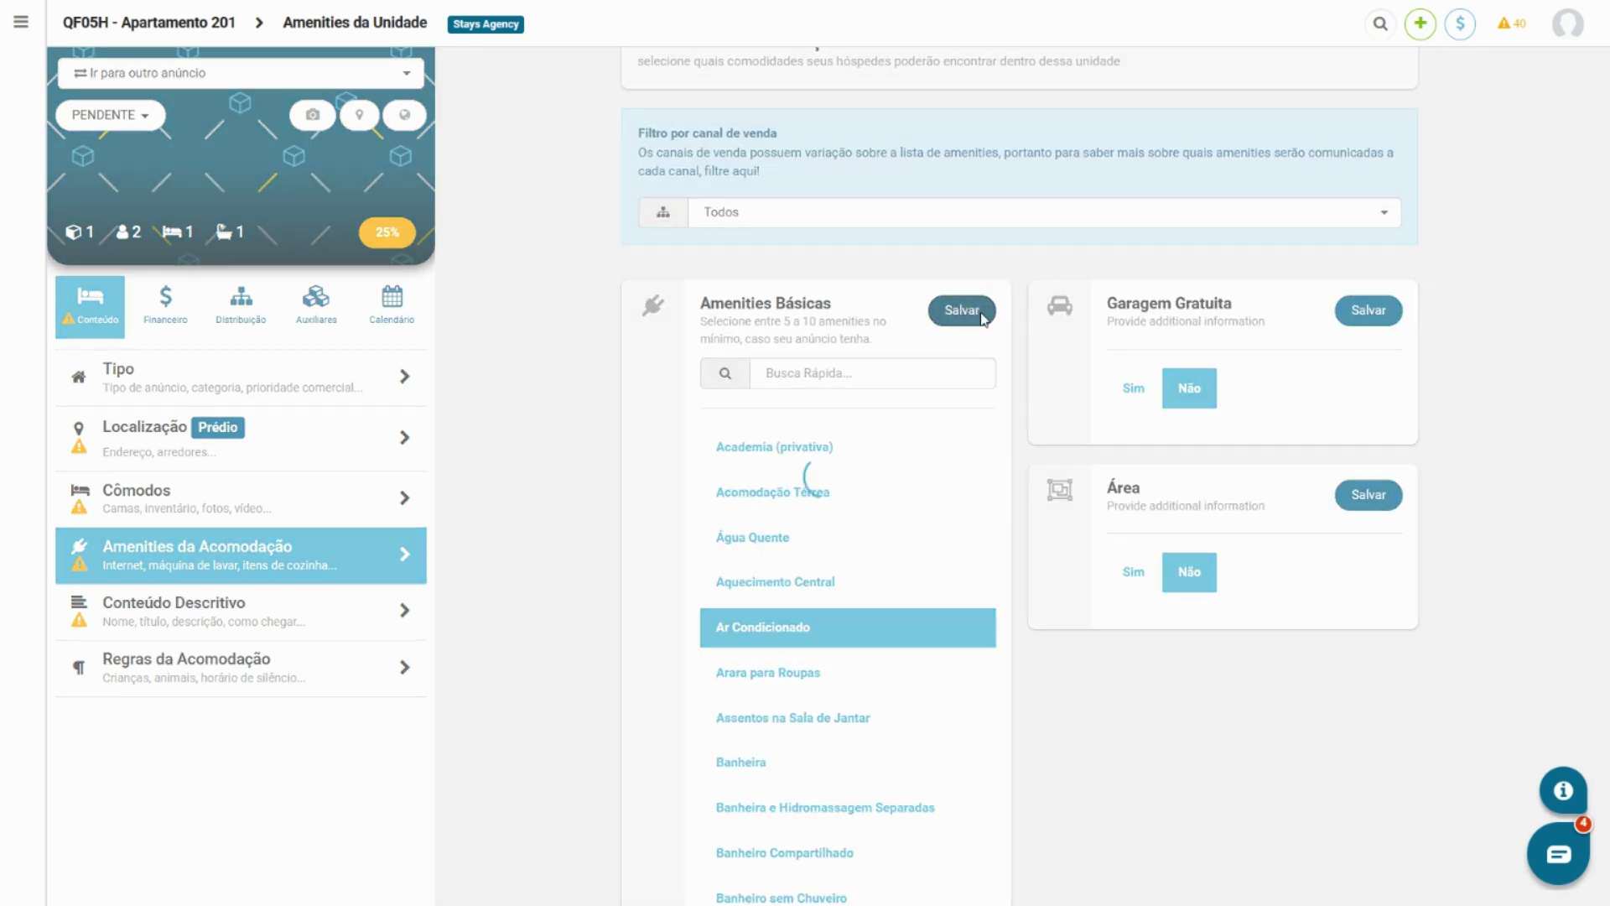
pyautogui.click(1129, 388)
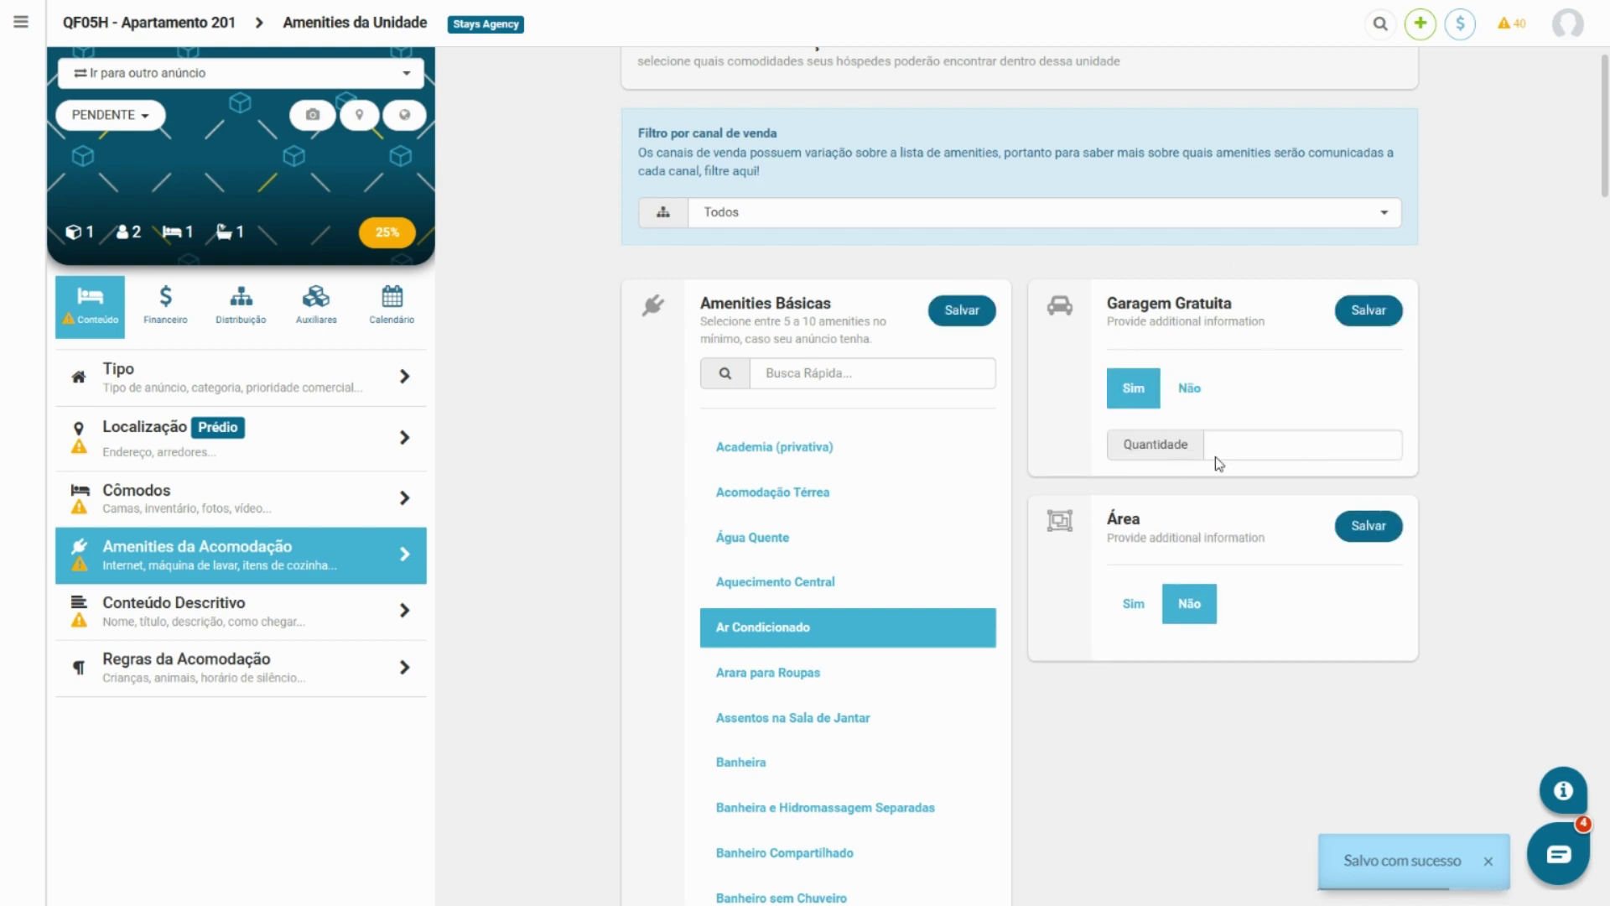
pyautogui.click(1139, 608)
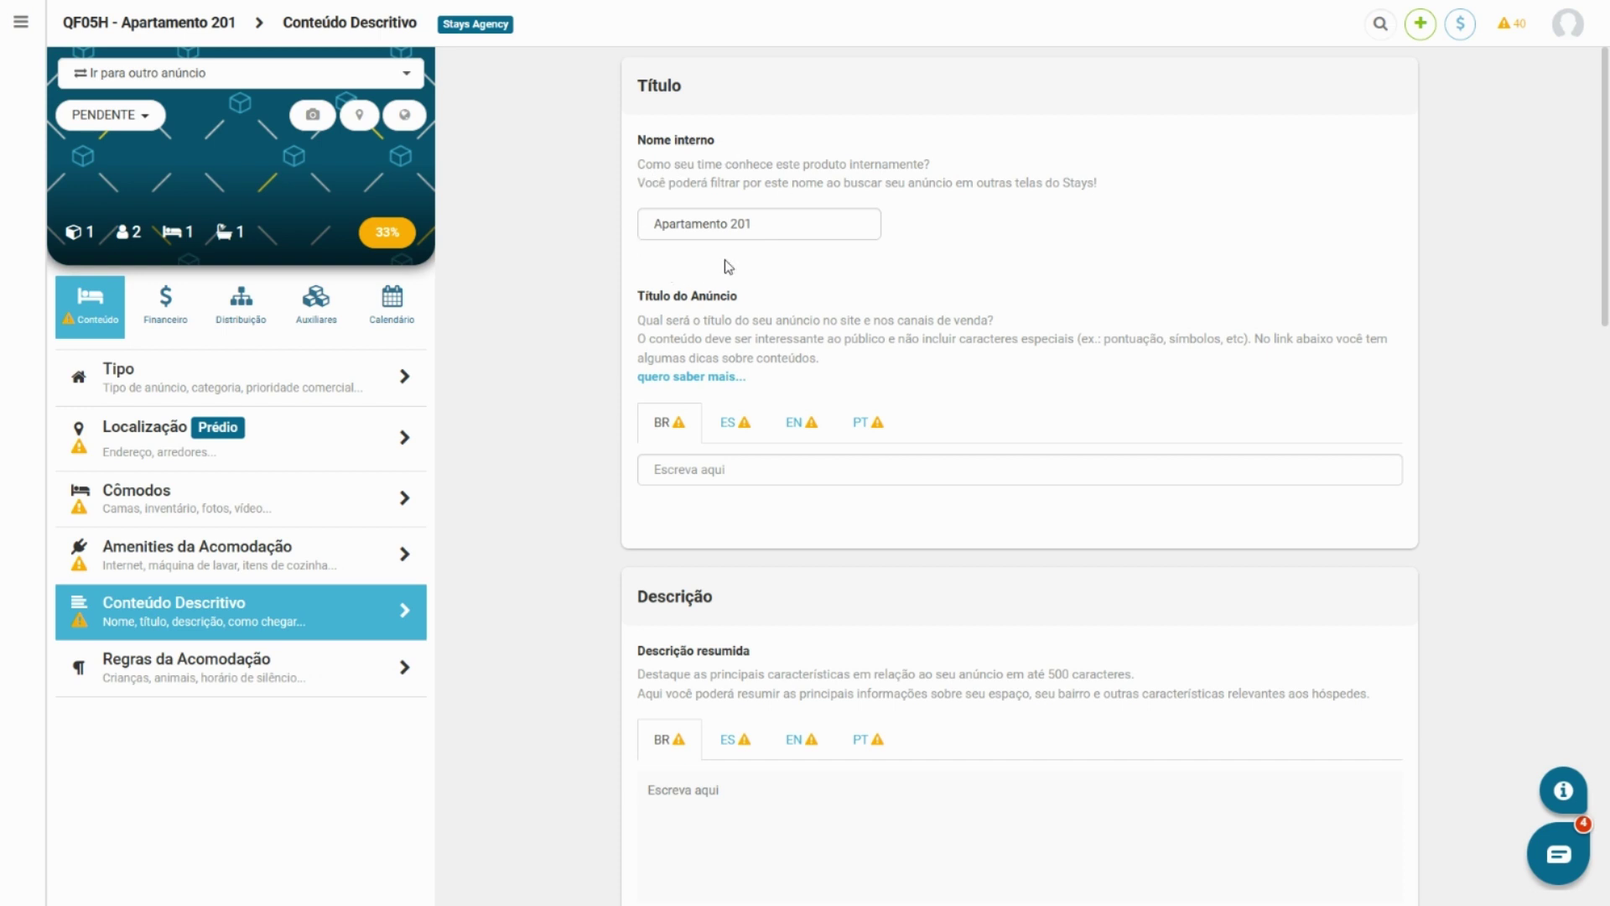
# Step: Enter "i" as the BR short description in the descriptive content and save the description section
pyautogui.scroll(-1, 728, 266)
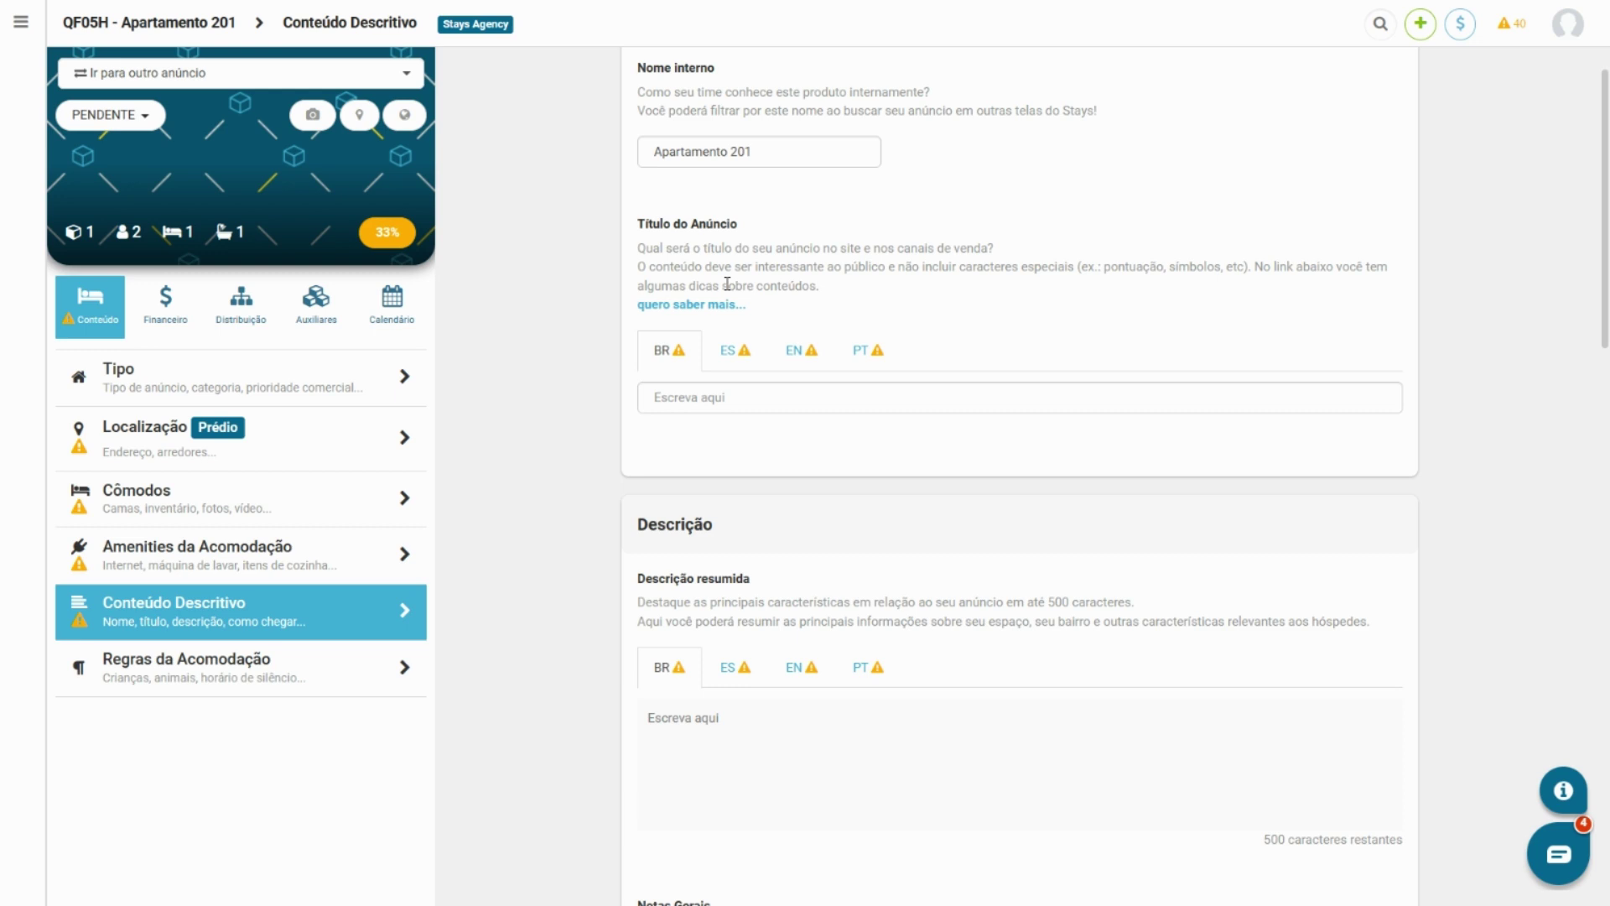
pyautogui.scroll(-3, 727, 284)
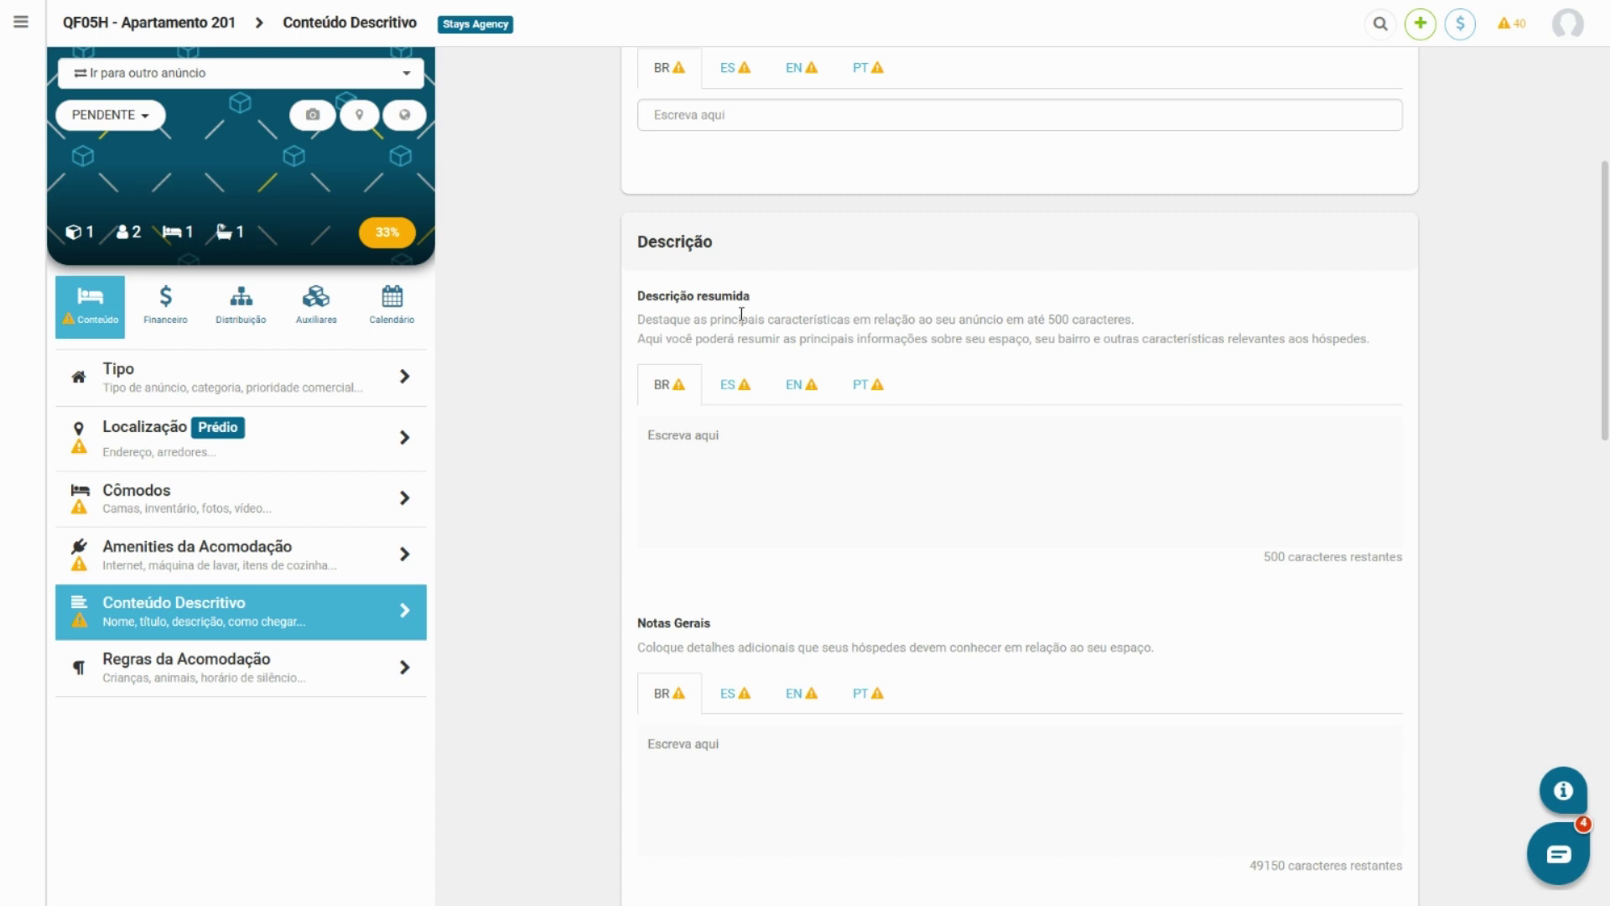
pyautogui.click(698, 436)
pyautogui.write('i')
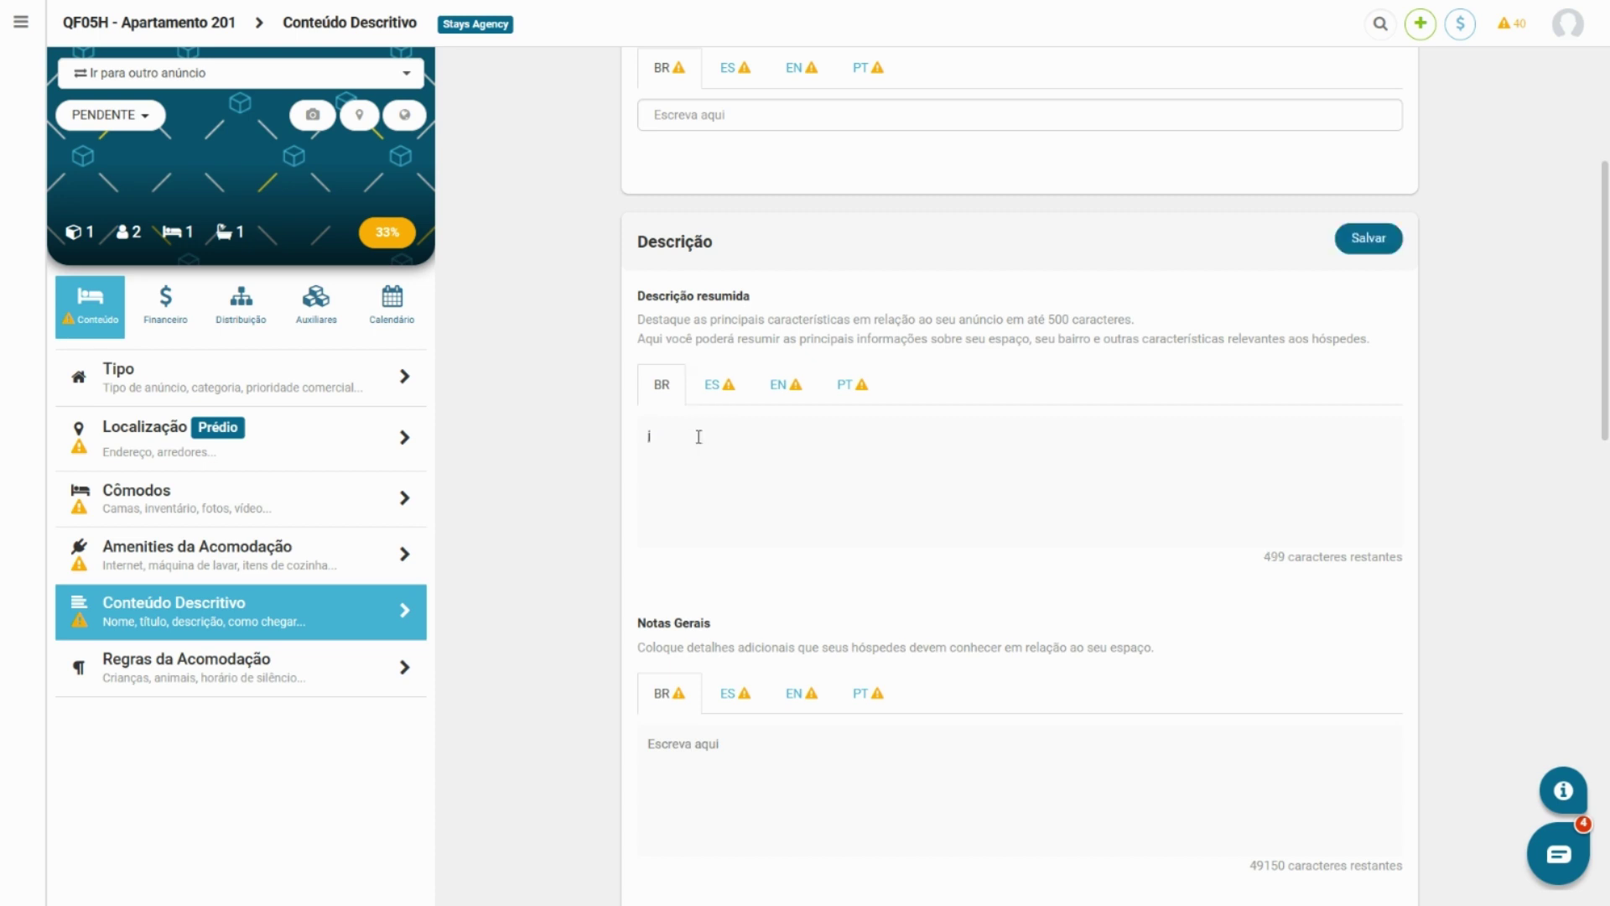
pyautogui.click(1367, 239)
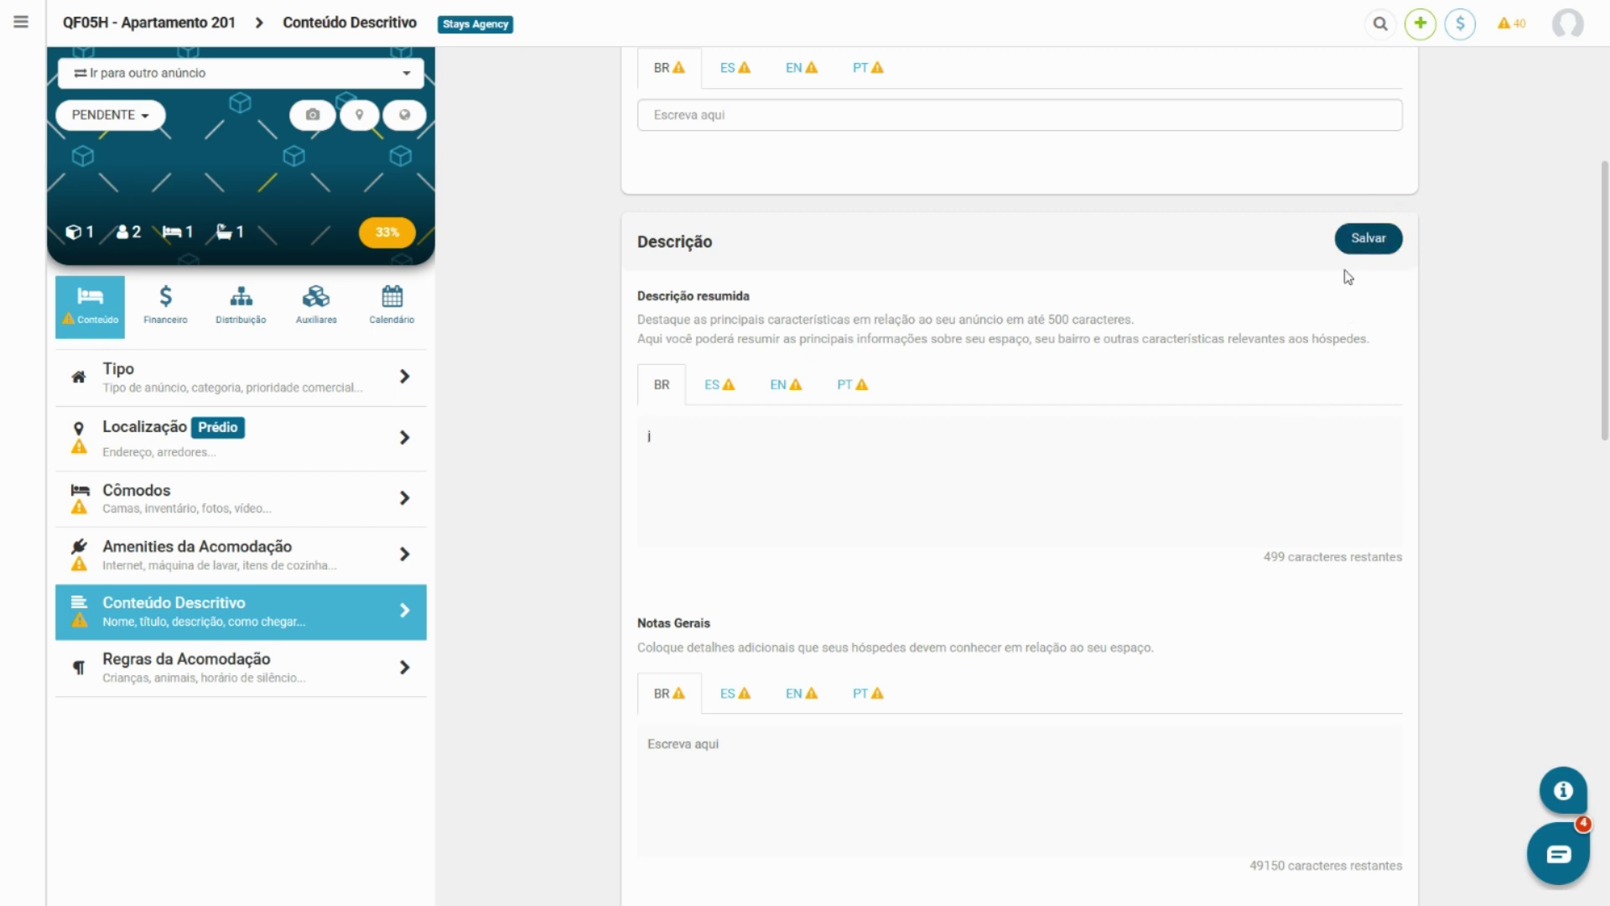
pyautogui.click(1396, 248)
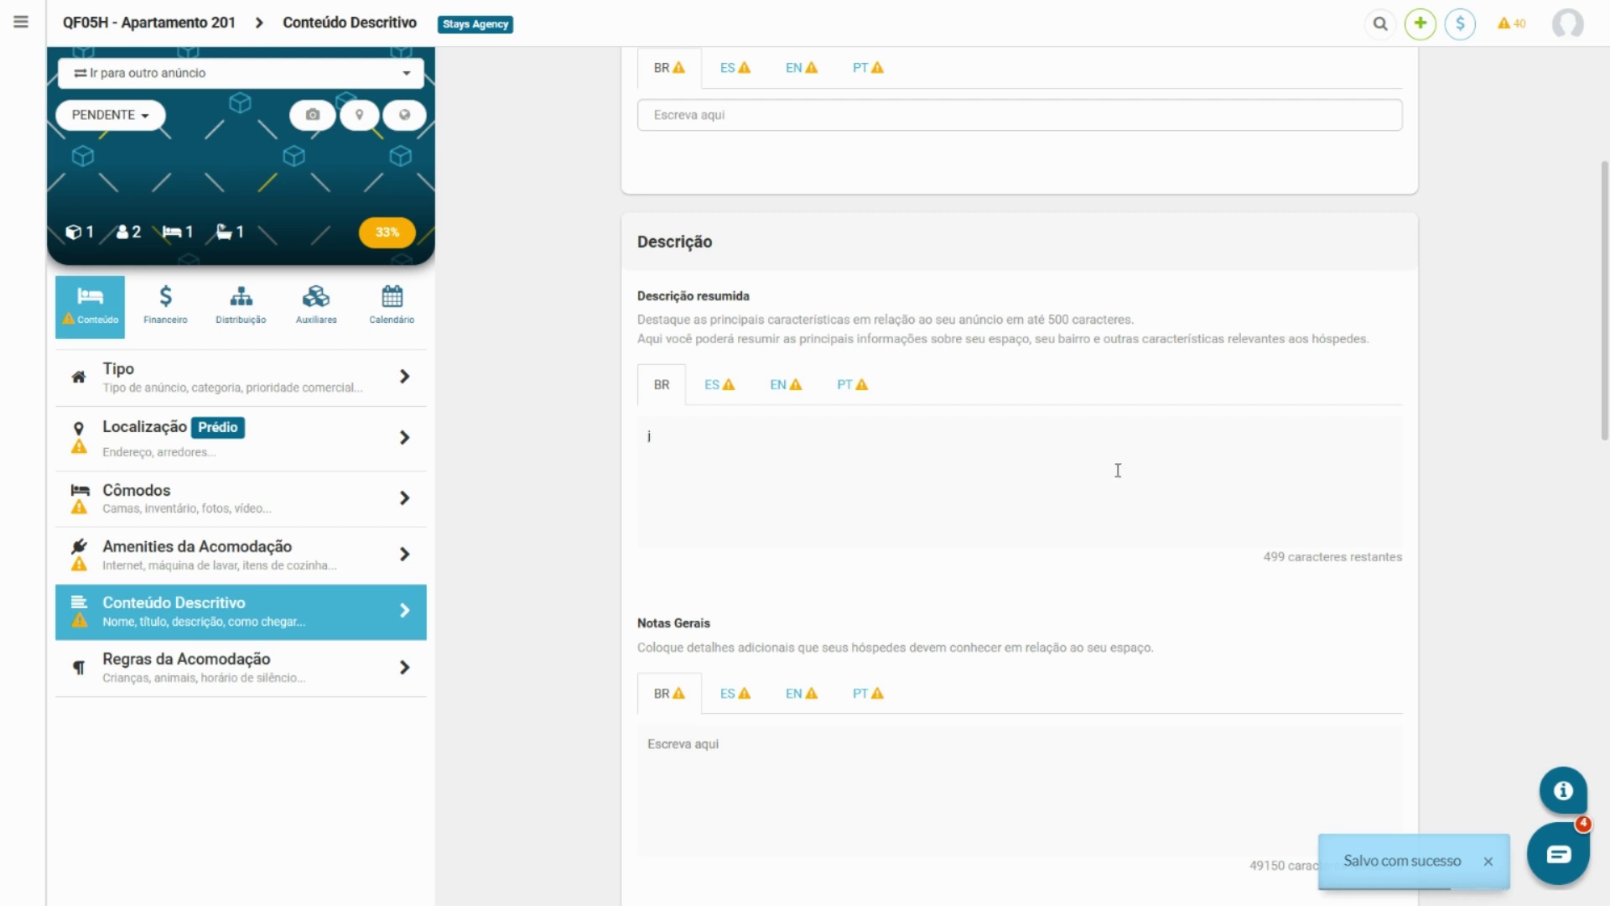
# Step: Examine the description fields from Notas Gerais through Sobre interação com anfitrião, and copy the guiding questions about host interaction
pyautogui.scroll(-3, 1118, 470)
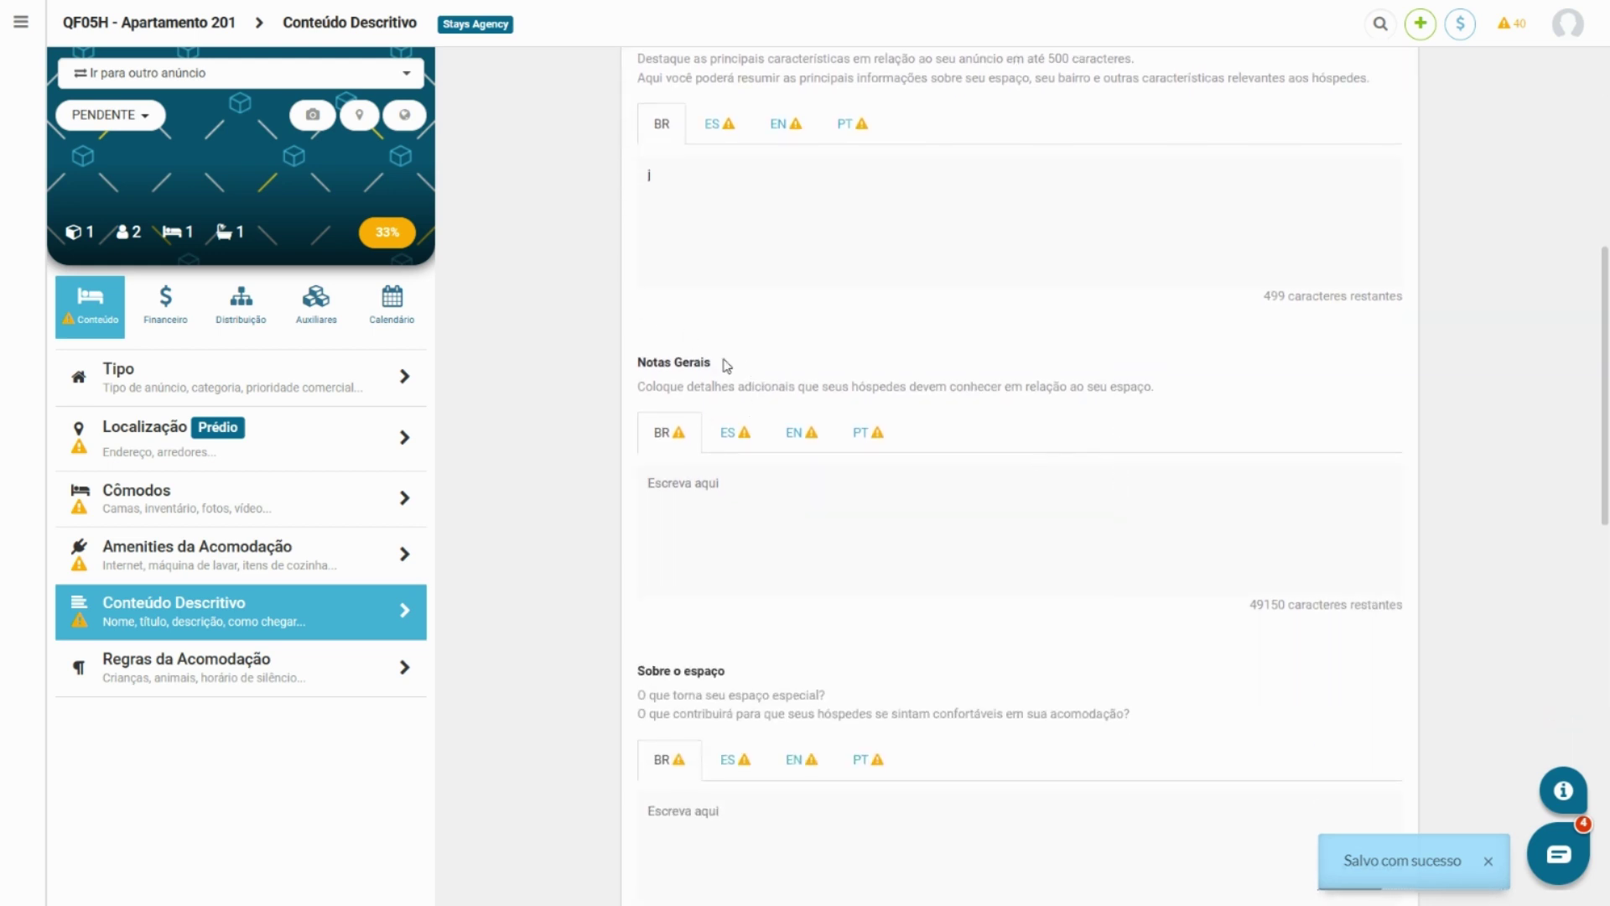
pyautogui.scroll(-3, 656, 393)
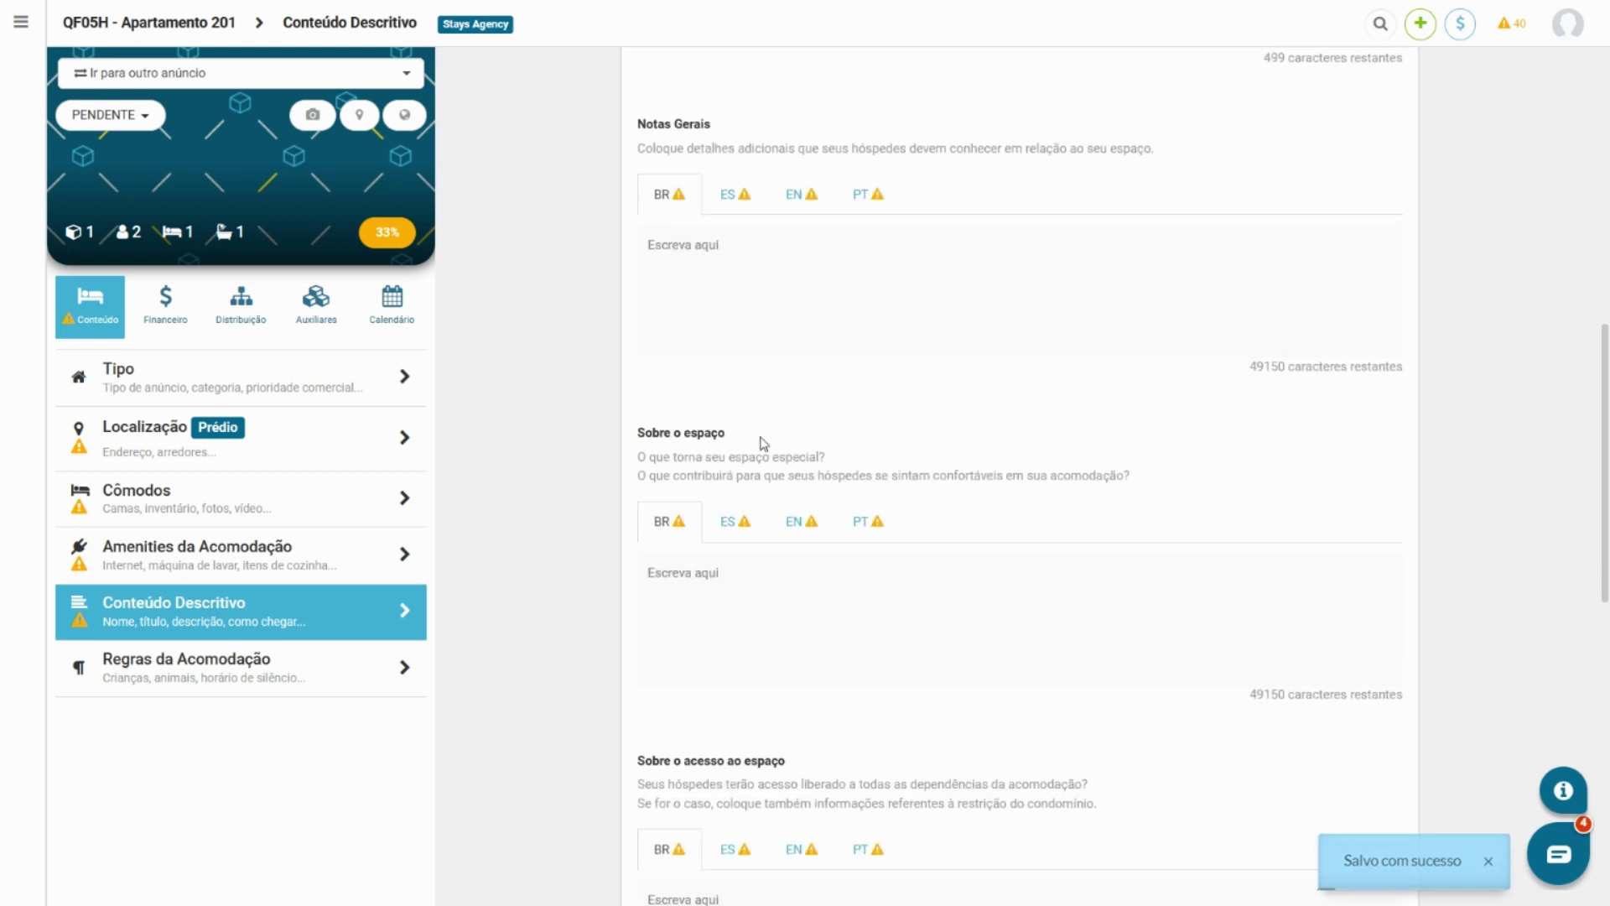
pyautogui.scroll(-3, 703, 462)
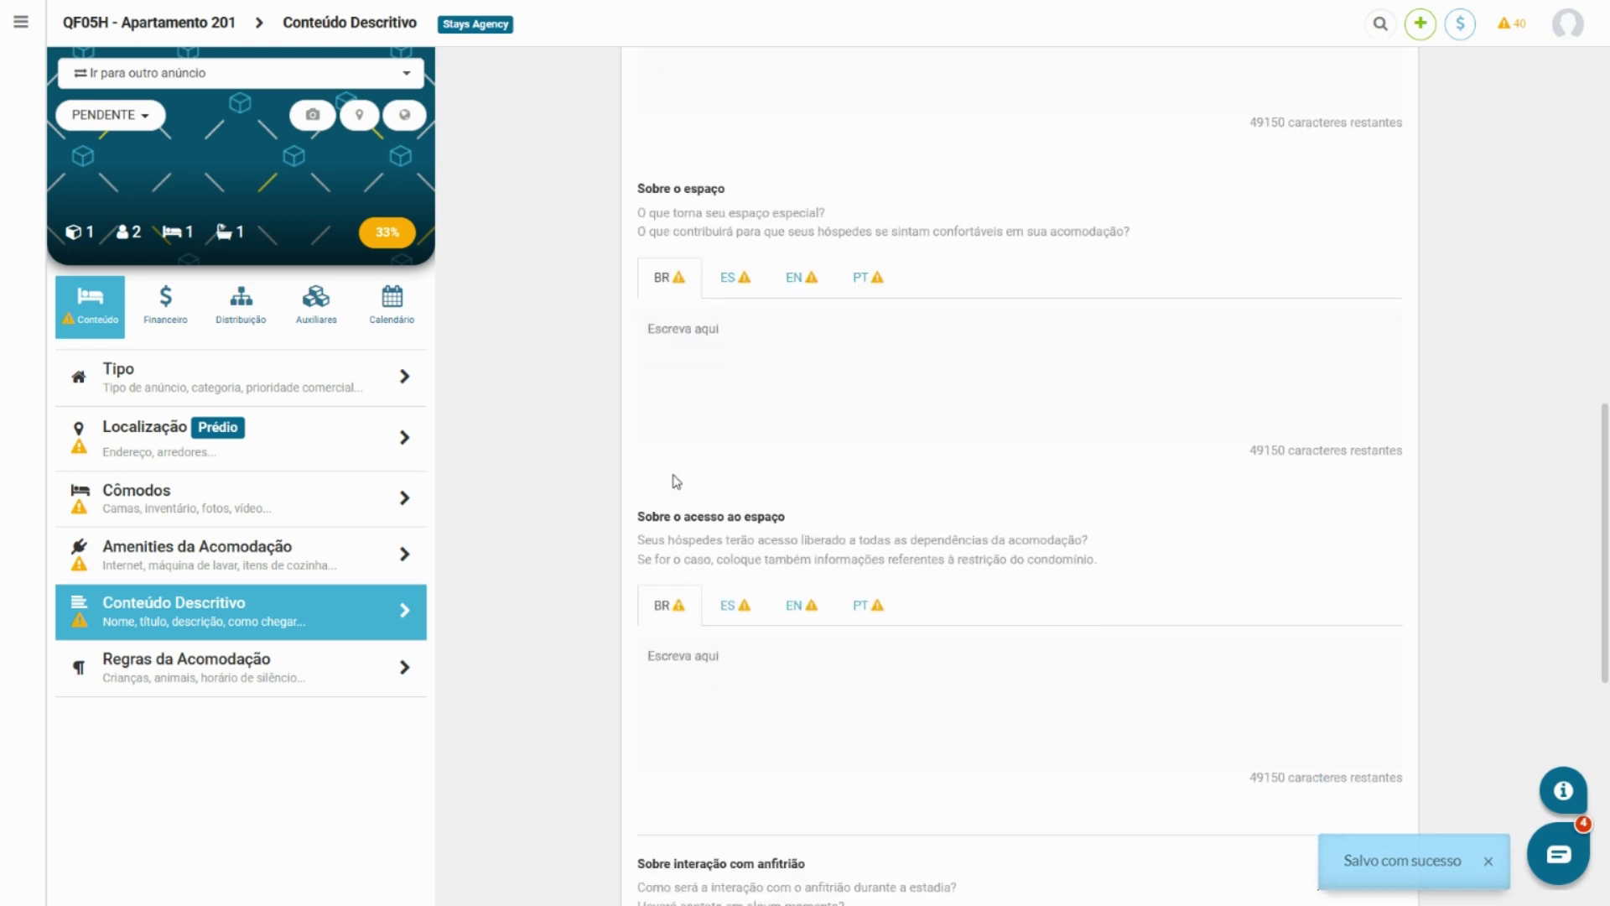
pyautogui.scroll(-3, 696, 554)
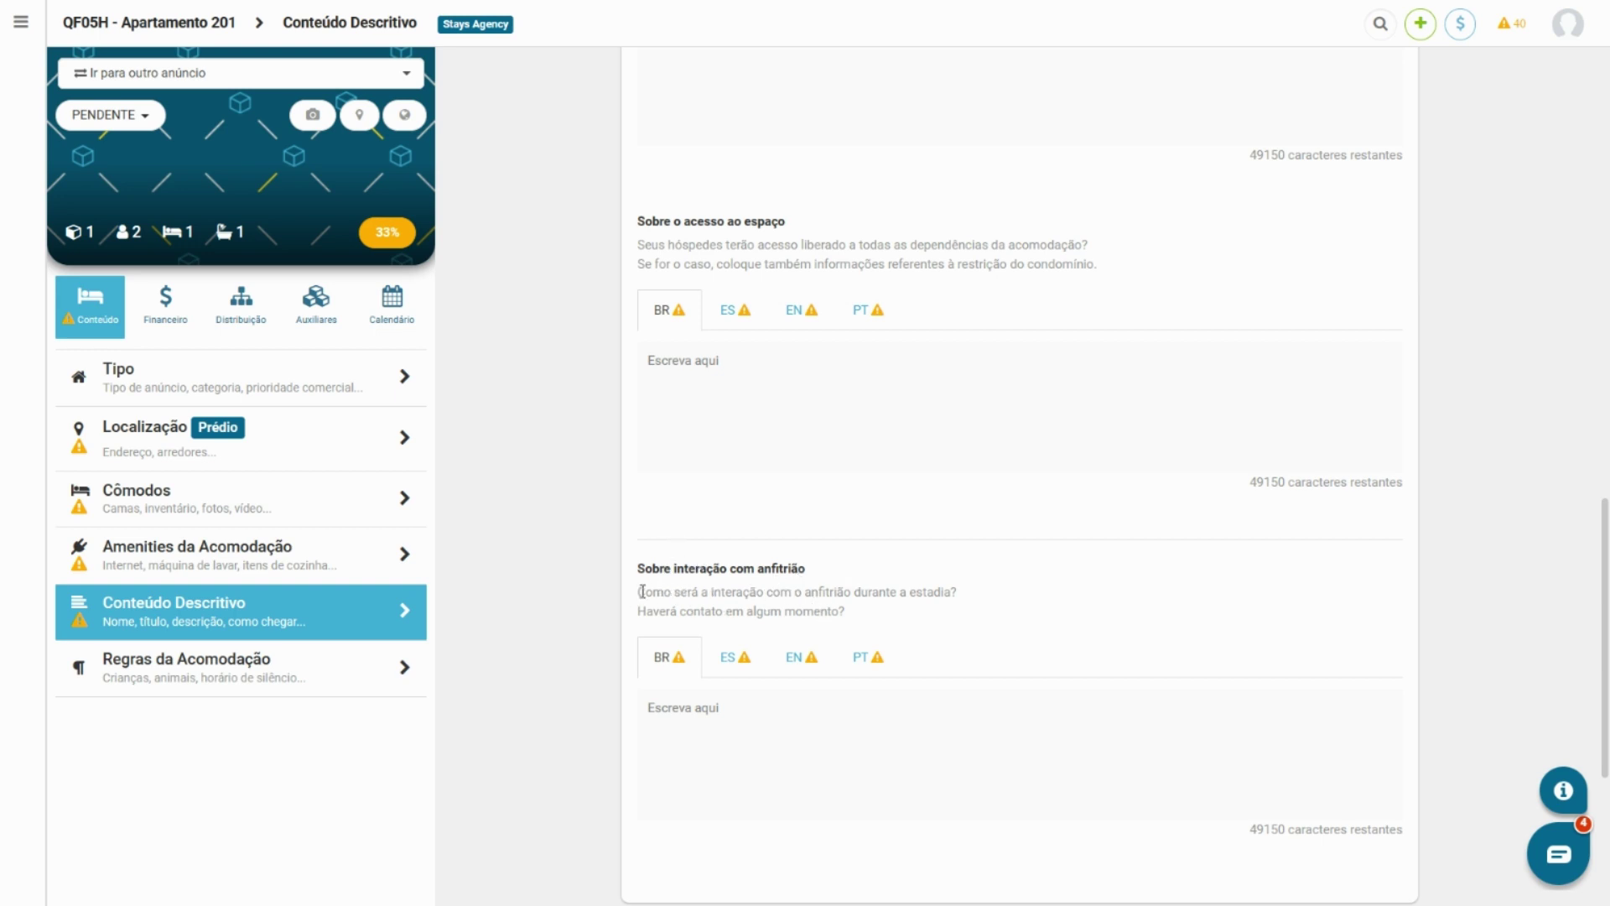
pyautogui.moveTo(642, 591); pyautogui.dragTo(869, 614)
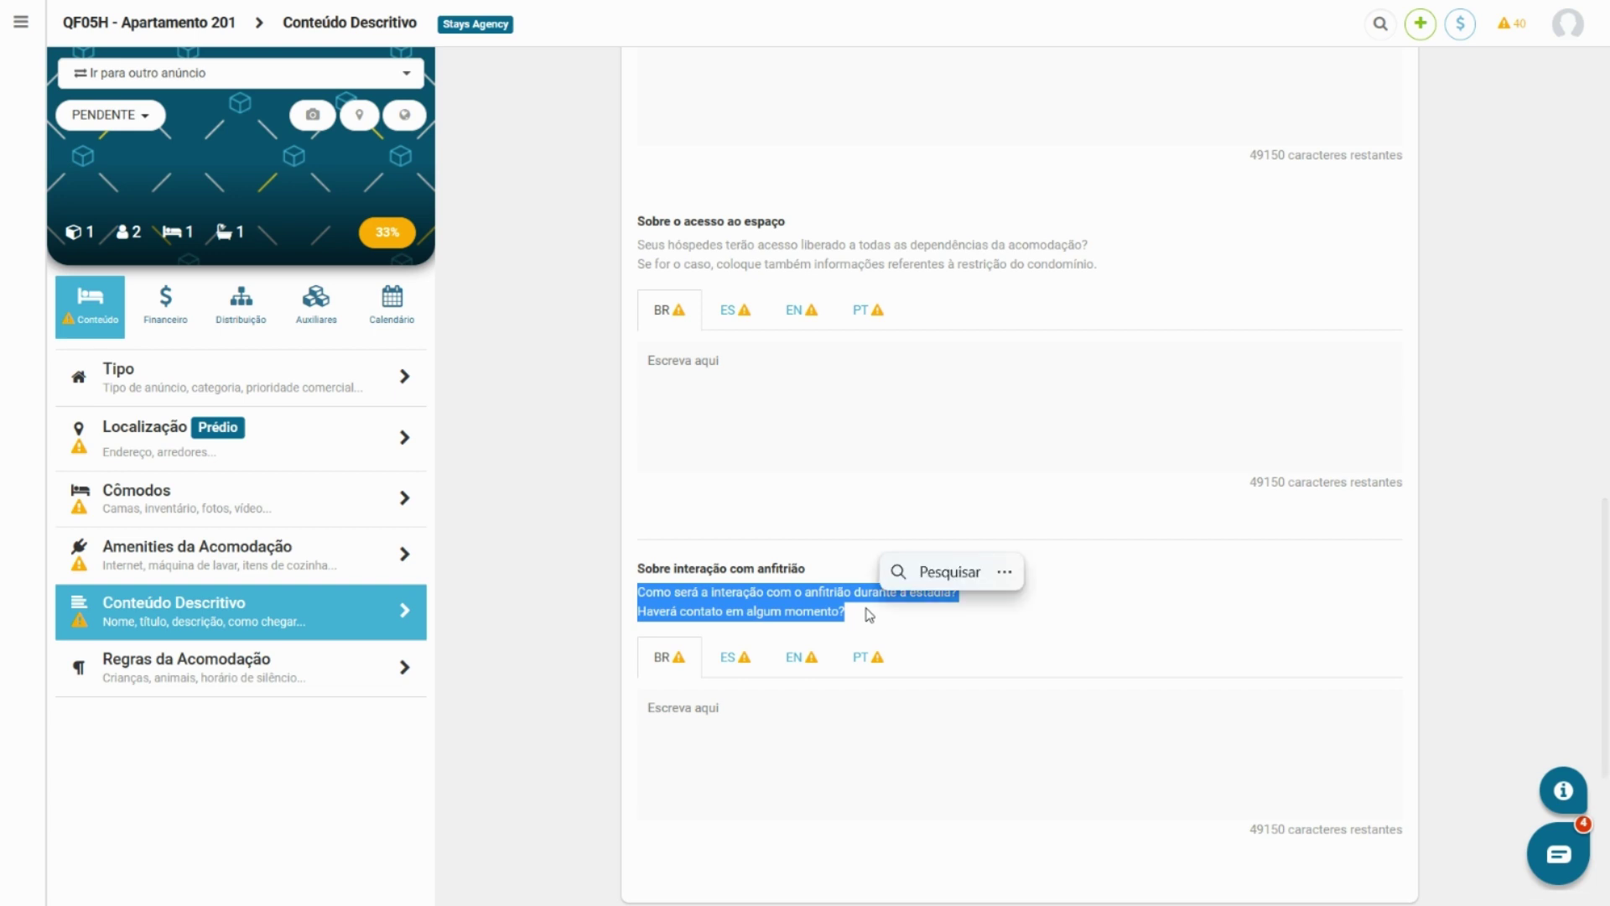
pyautogui.hotkey('ctrl', 'c')
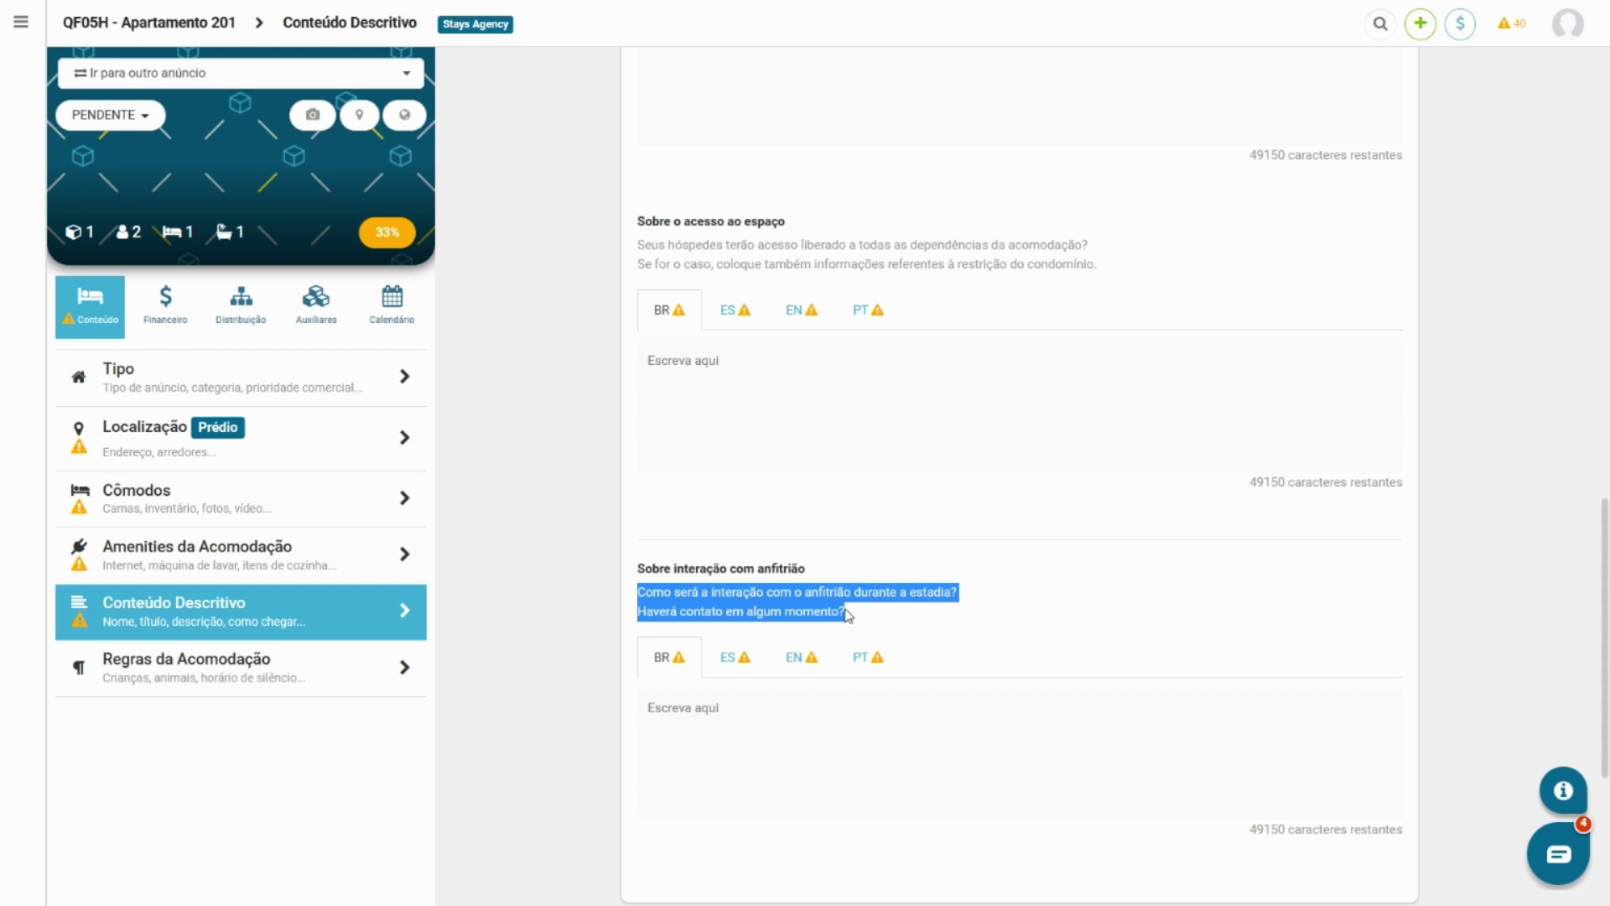
pyautogui.click(847, 615)
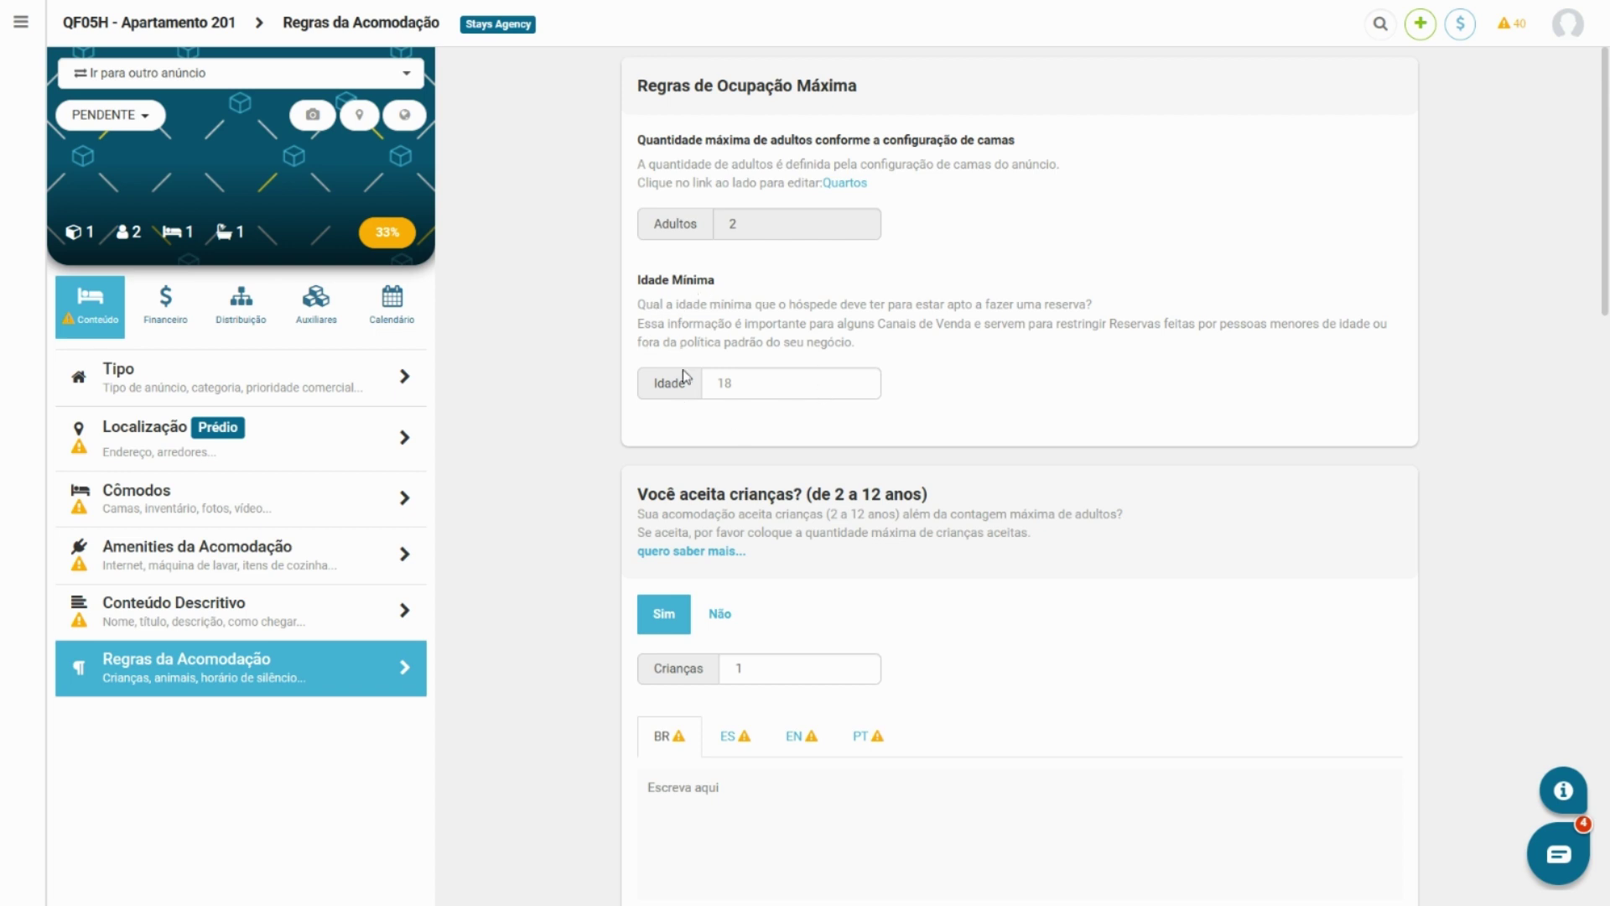
# Step: Review the minimum age, children and baby rules in Regras da Acomodação, and enter 1 as the maximum number of children accepted
pyautogui.click(756, 399)
pyautogui.scroll(-4, 758, 424)
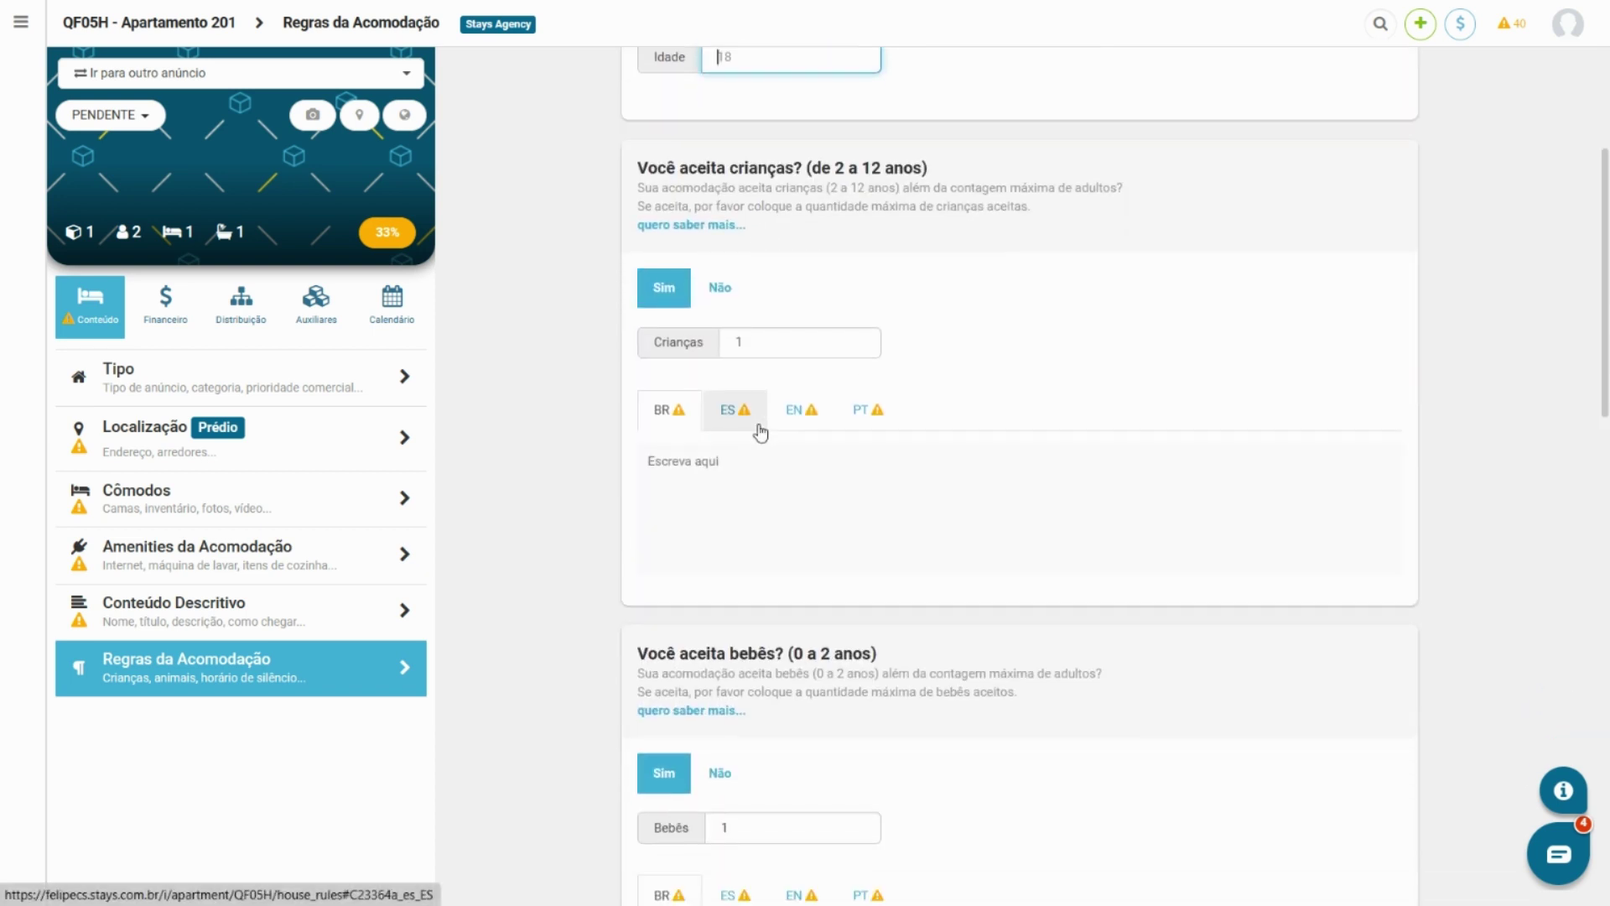
pyautogui.scroll(-2, 733, 239)
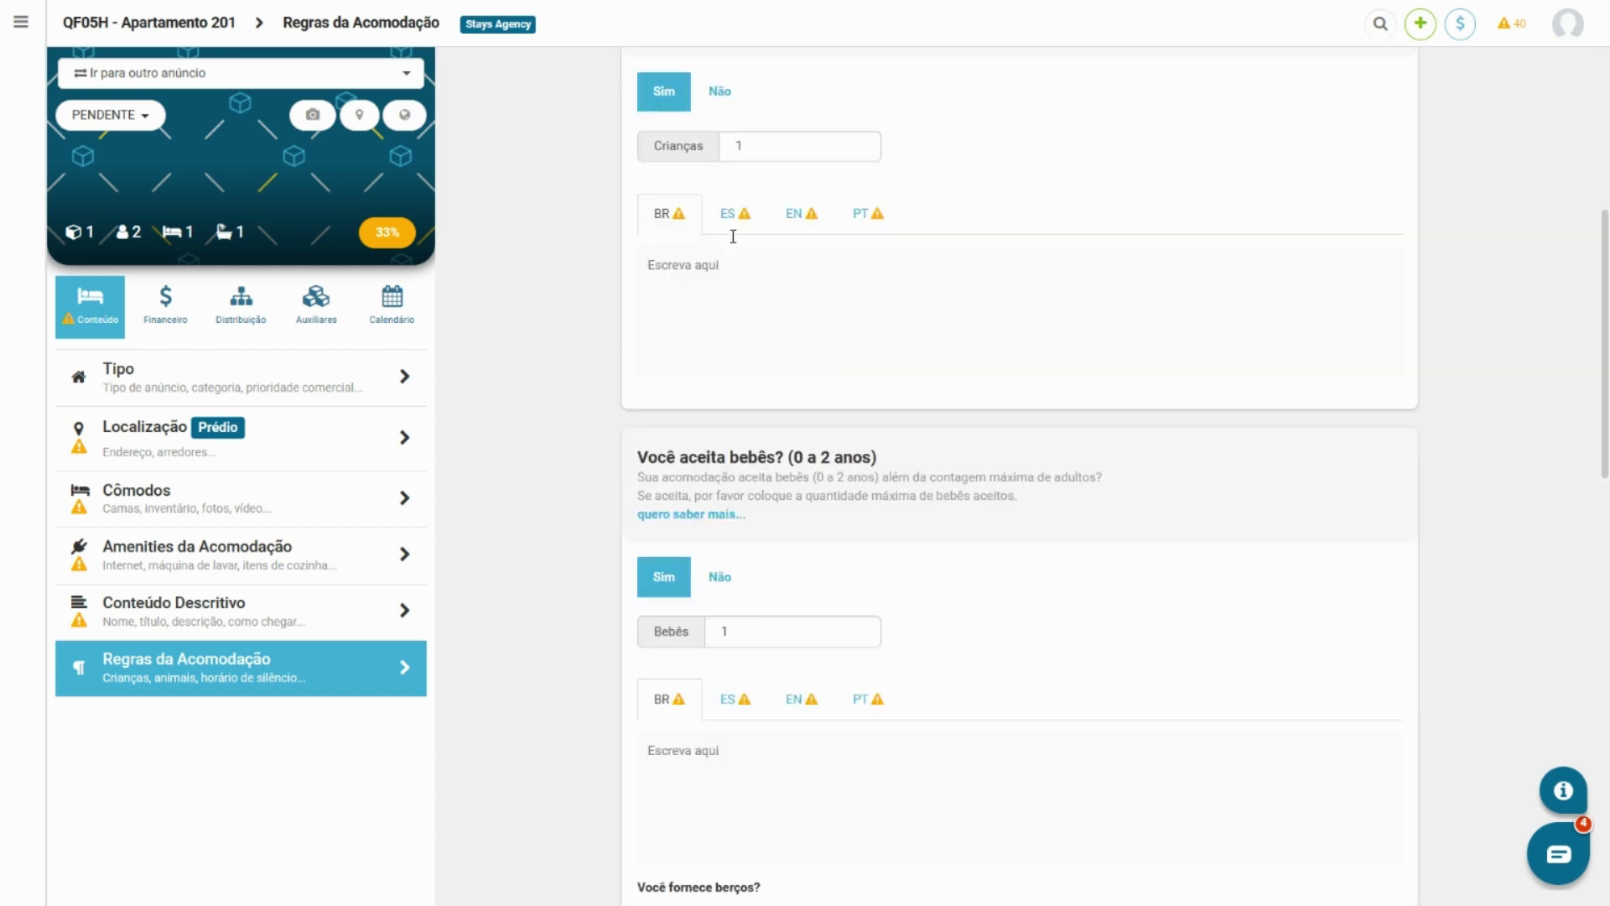
pyautogui.scroll(-1, 733, 236)
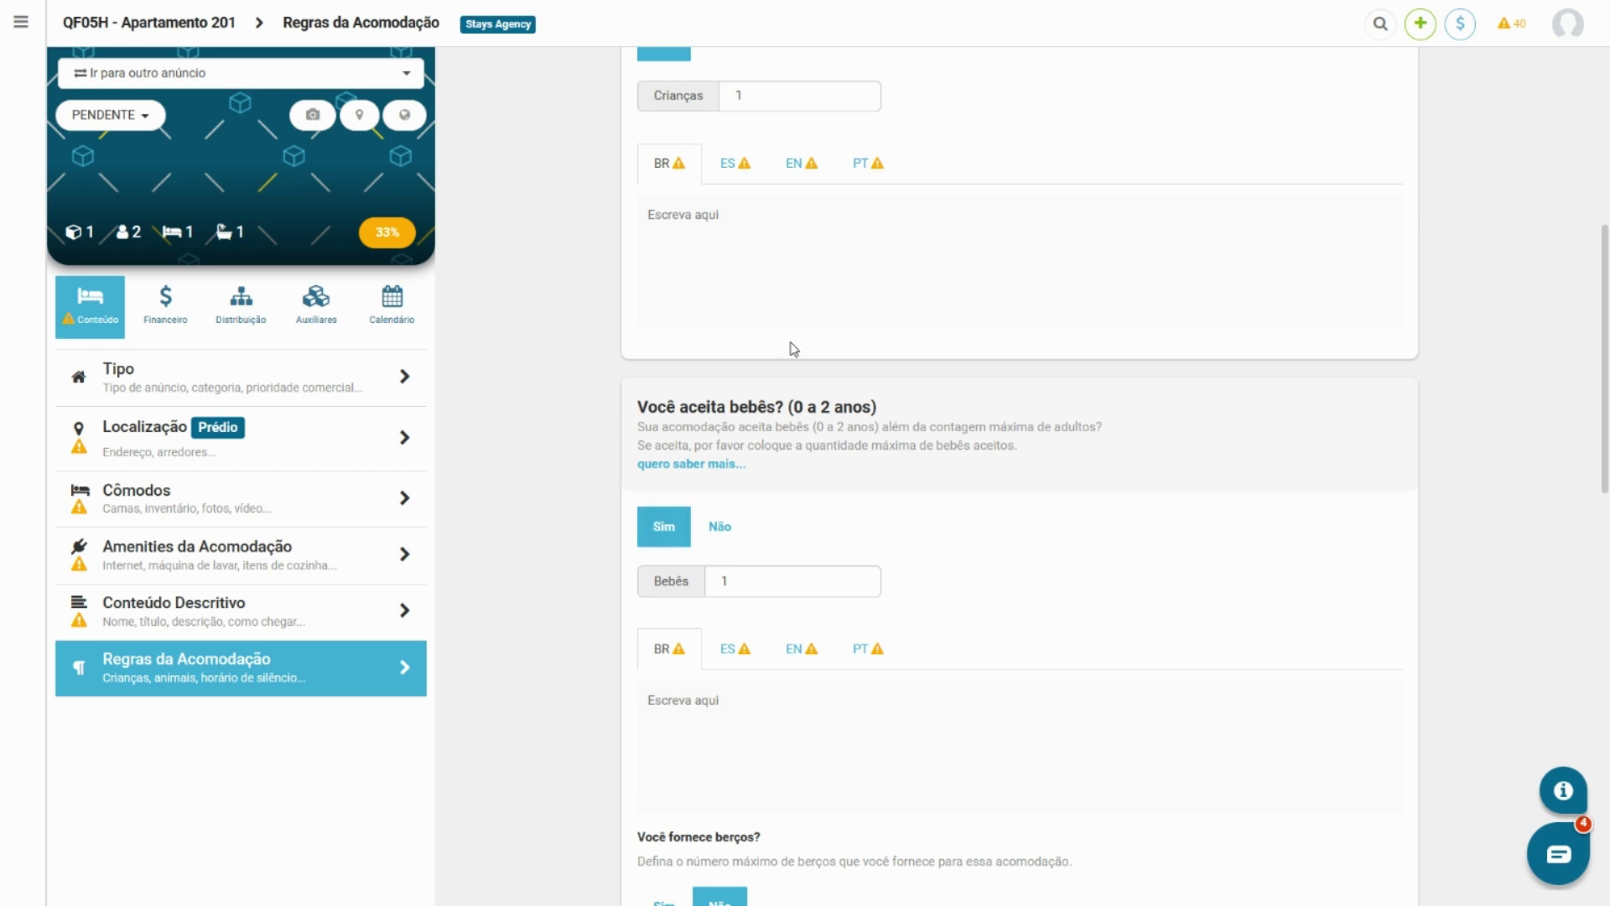
pyautogui.scroll(3, 719, 359)
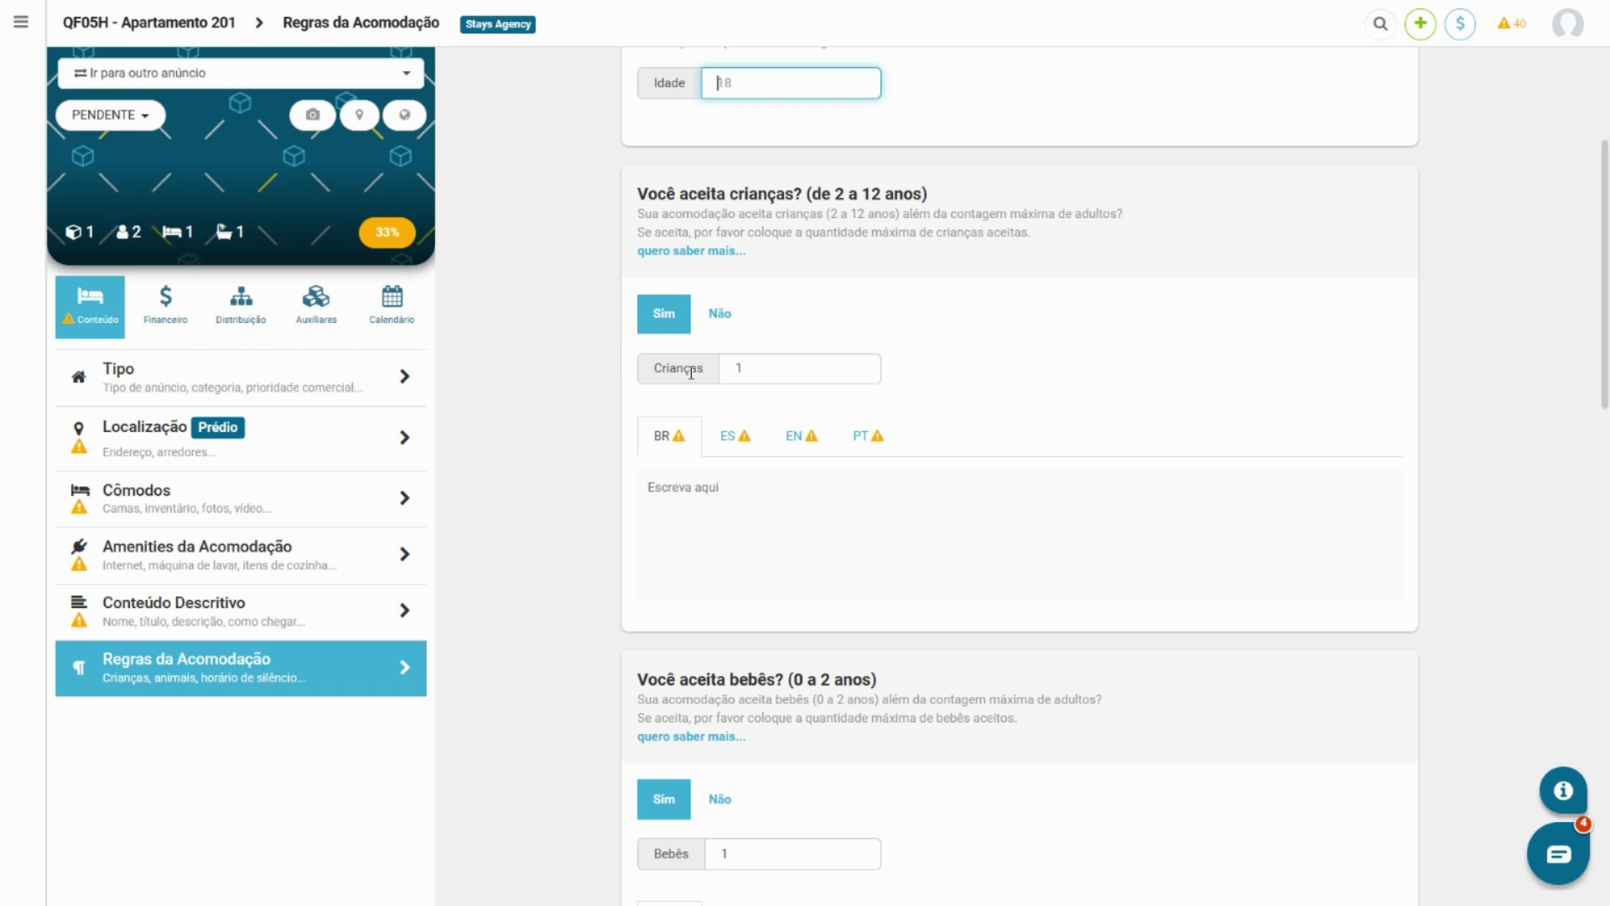
pyautogui.doubleClick(772, 372)
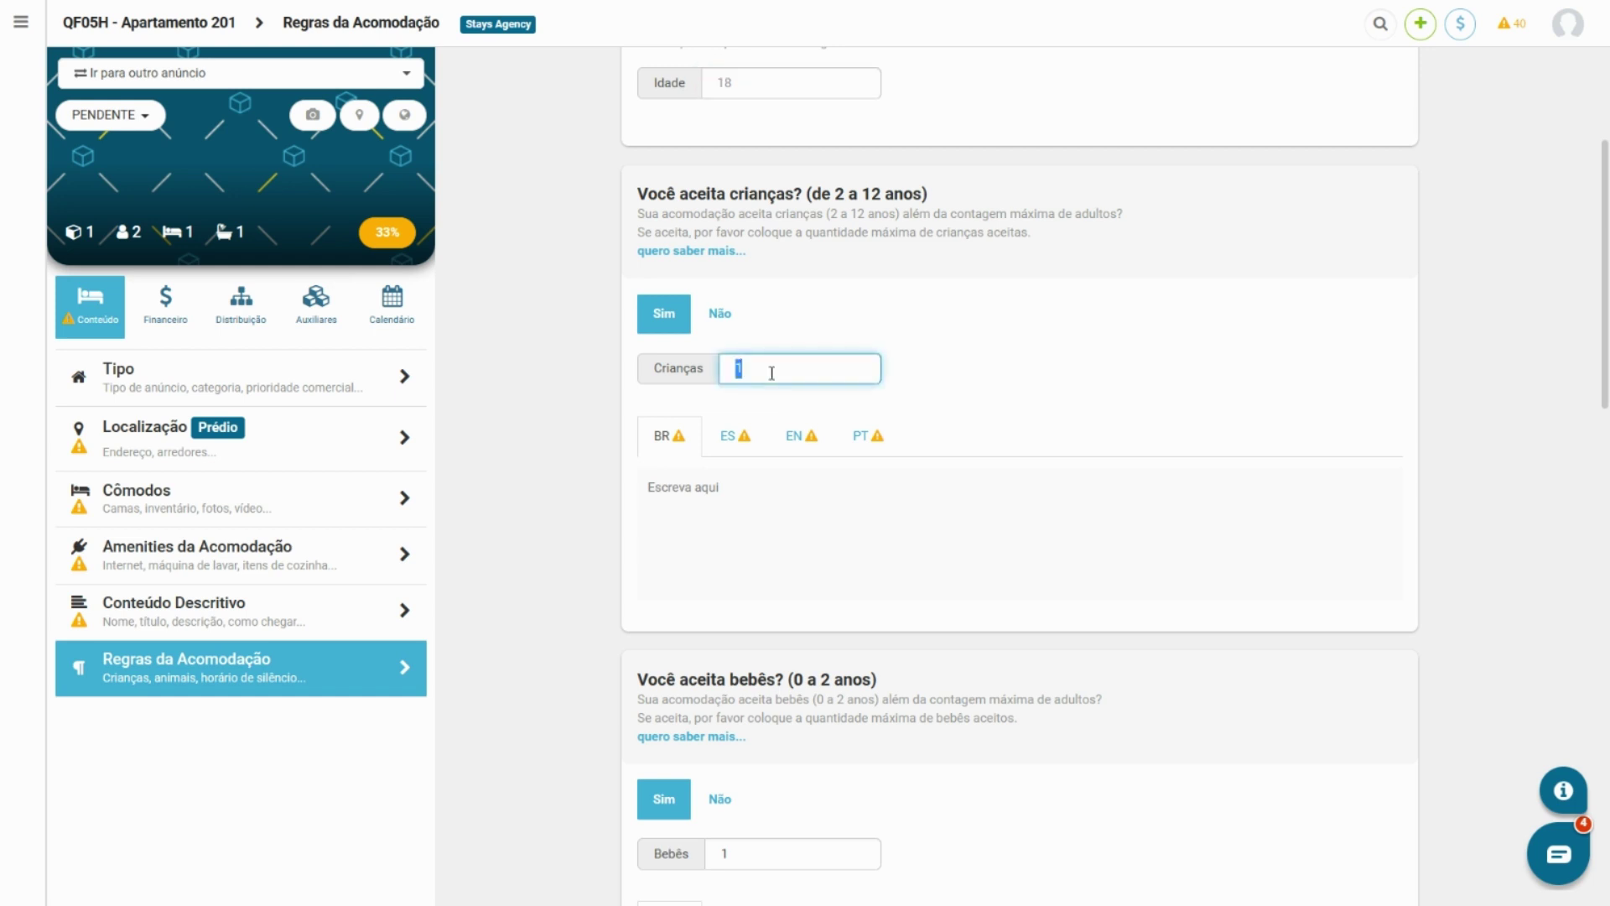
pyautogui.write('1')
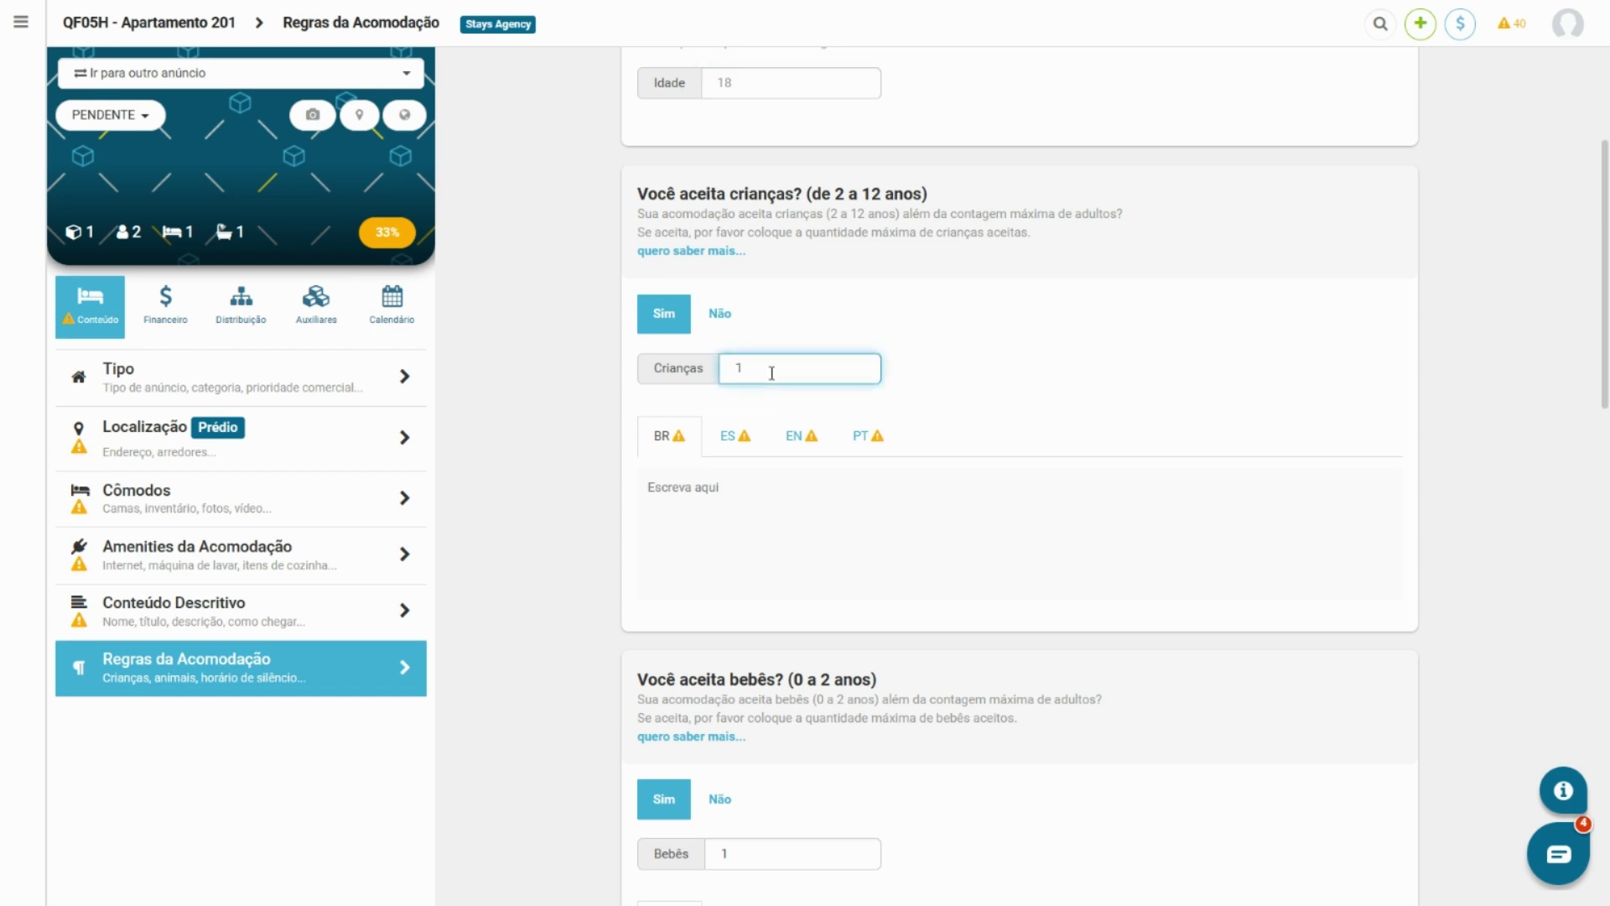